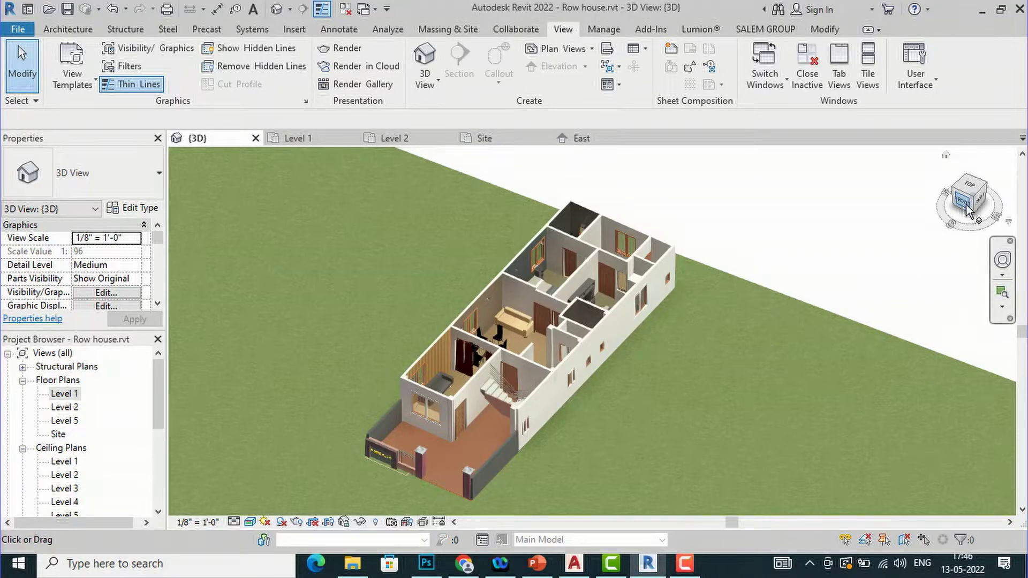
# Examine the row house's front side and open-topped furnished interior in the 3D view.
pyautogui.moveTo(969, 210)
pyautogui.mouseDown()
pyautogui.moveTo(1011, 208)
pyautogui.moveTo(204, 201)
pyautogui.moveTo(238, 204)
pyautogui.mouseUp()
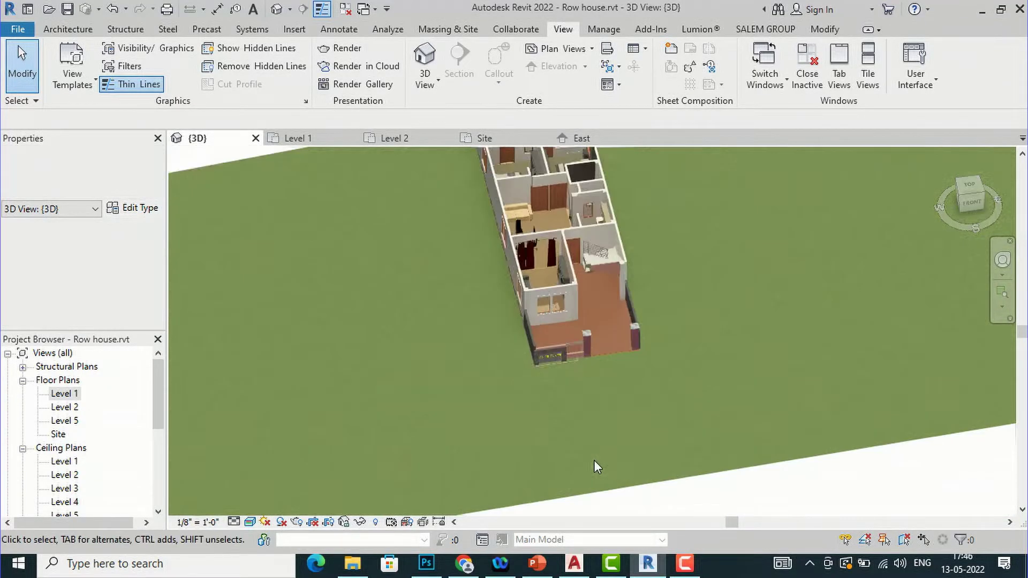
pyautogui.scroll(5, 583, 207)
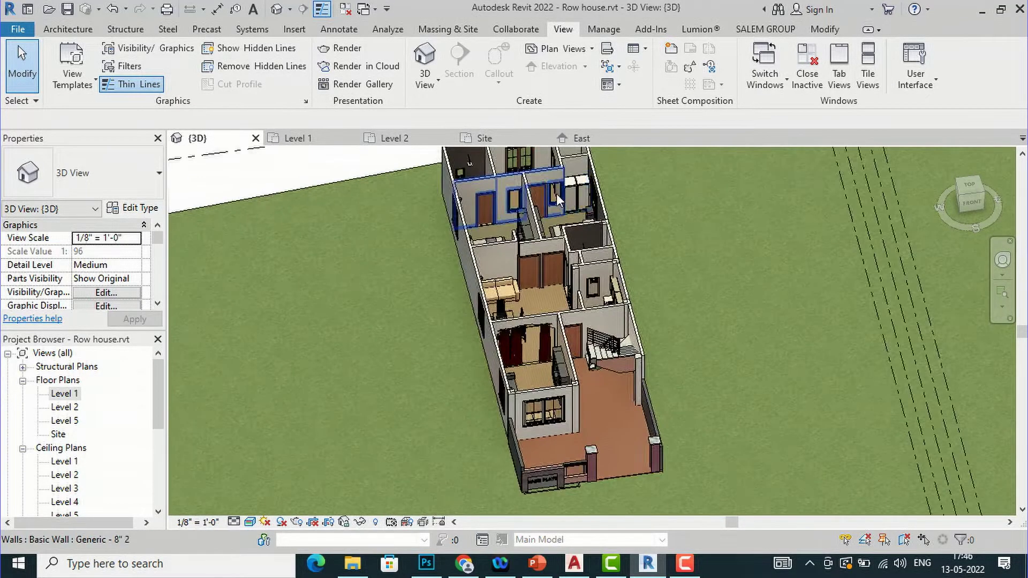
pyautogui.scroll(2, 558, 198)
pyautogui.scroll(-2, 376, 336)
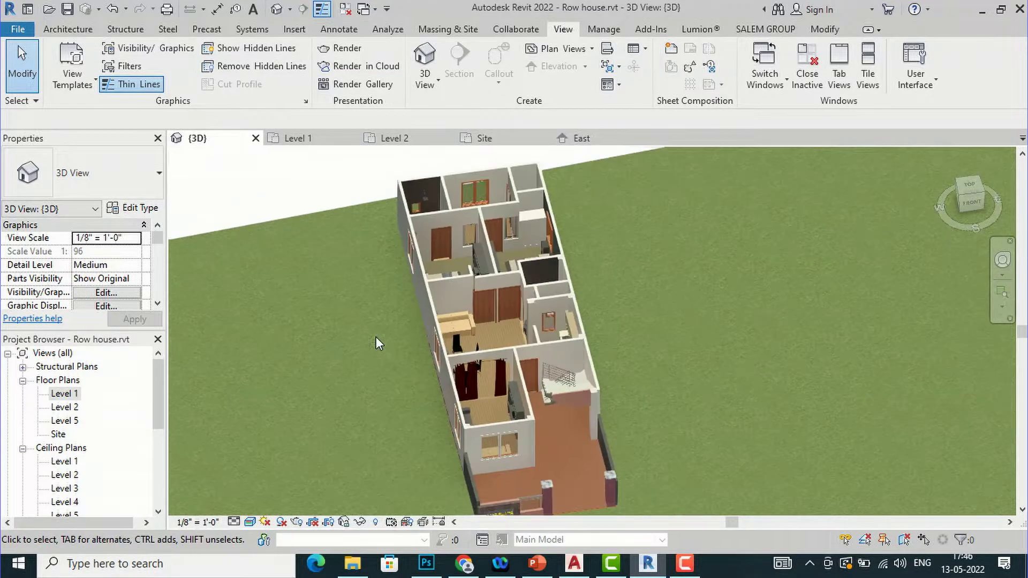
pyautogui.scroll(-1, 472, 357)
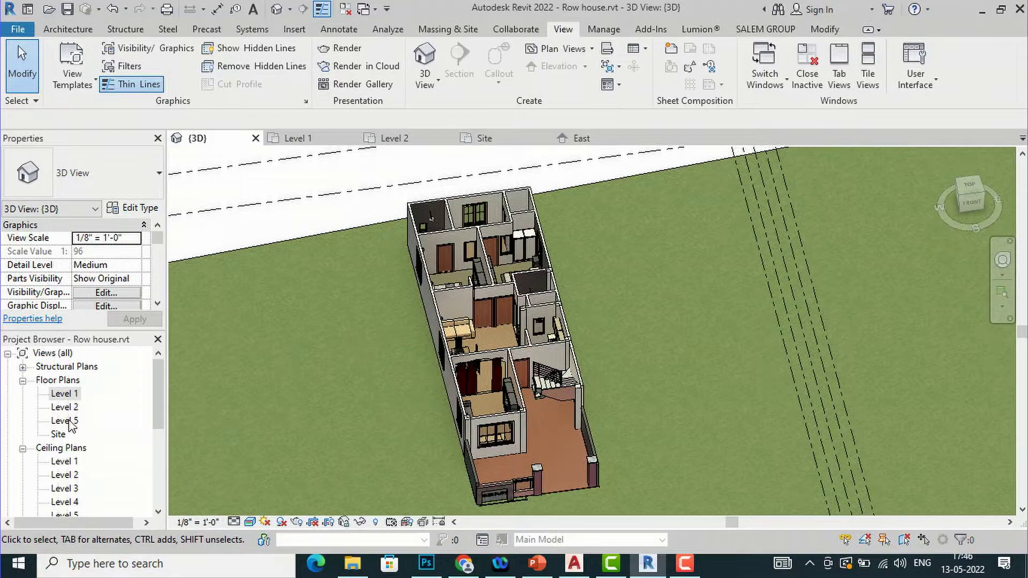
# Open the North elevation view and inspect the existing building levels.
pyautogui.scroll(-1, 80, 435)
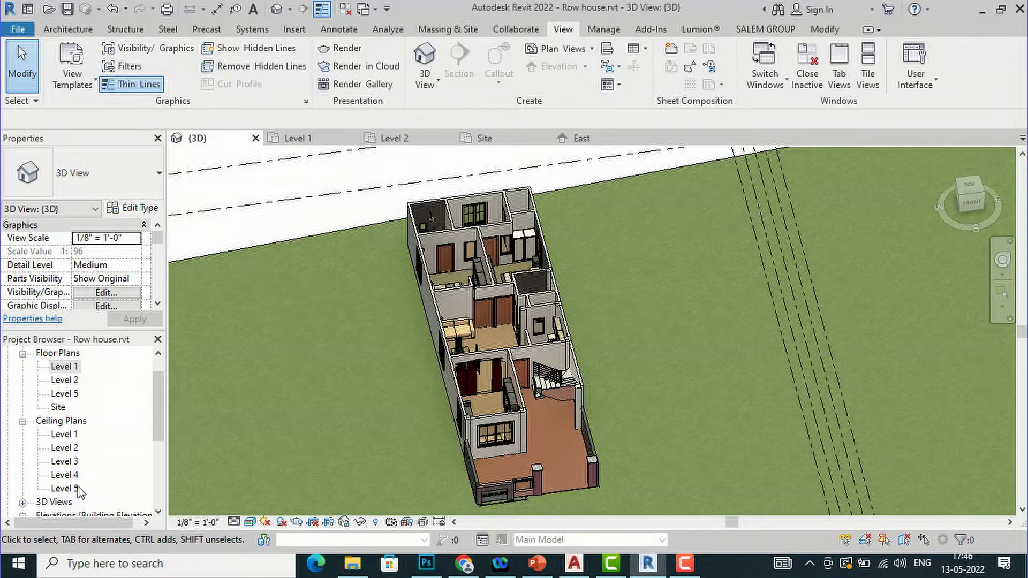
pyautogui.click(76, 31)
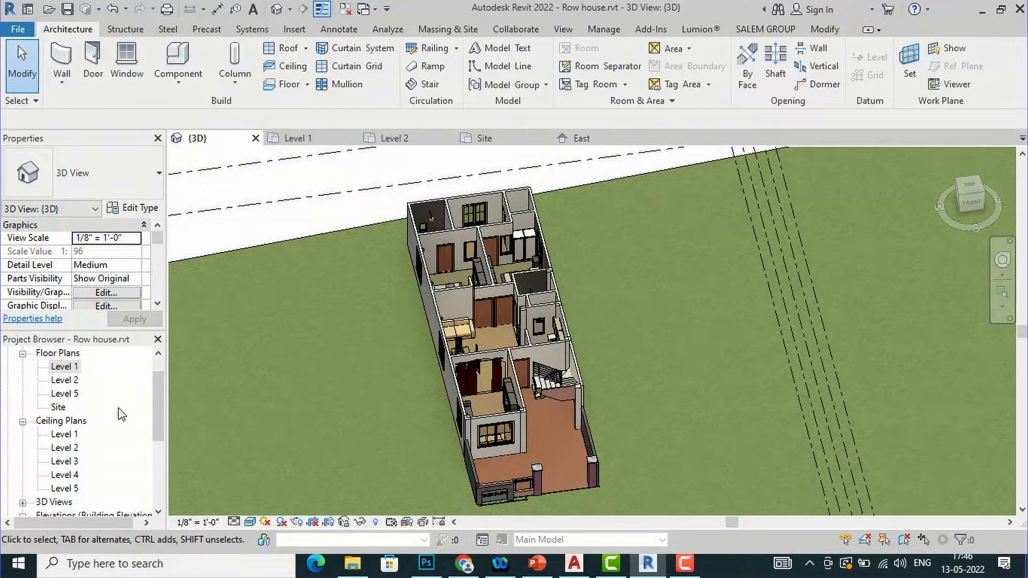
pyautogui.scroll(-4, 122, 414)
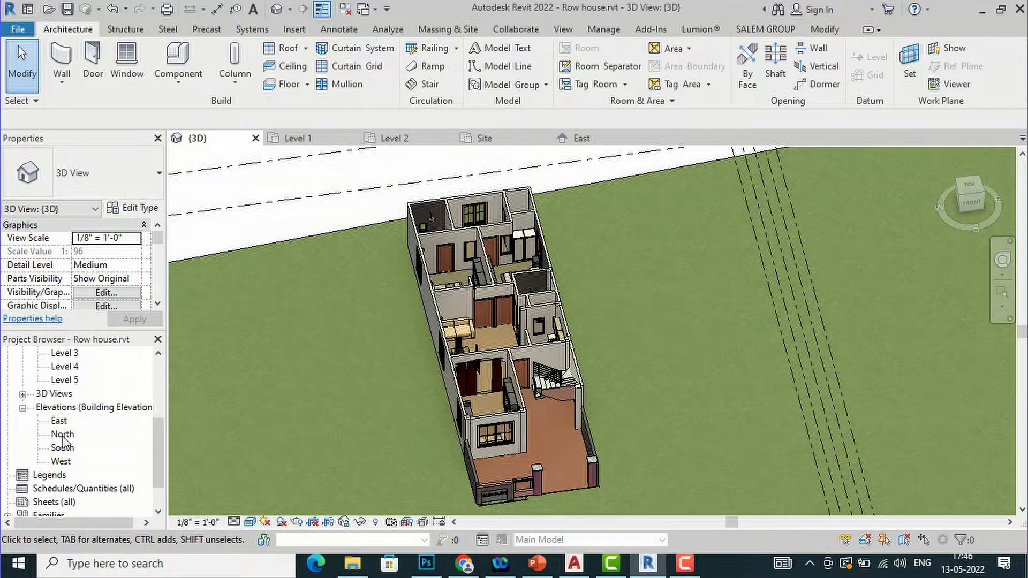
pyautogui.doubleClick(63, 436)
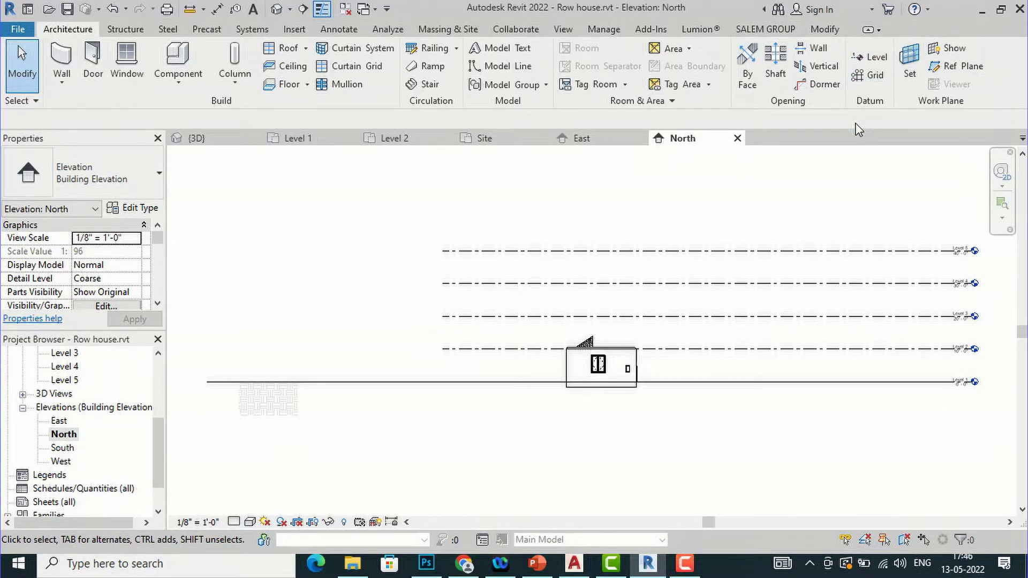
pyautogui.click(1001, 204)
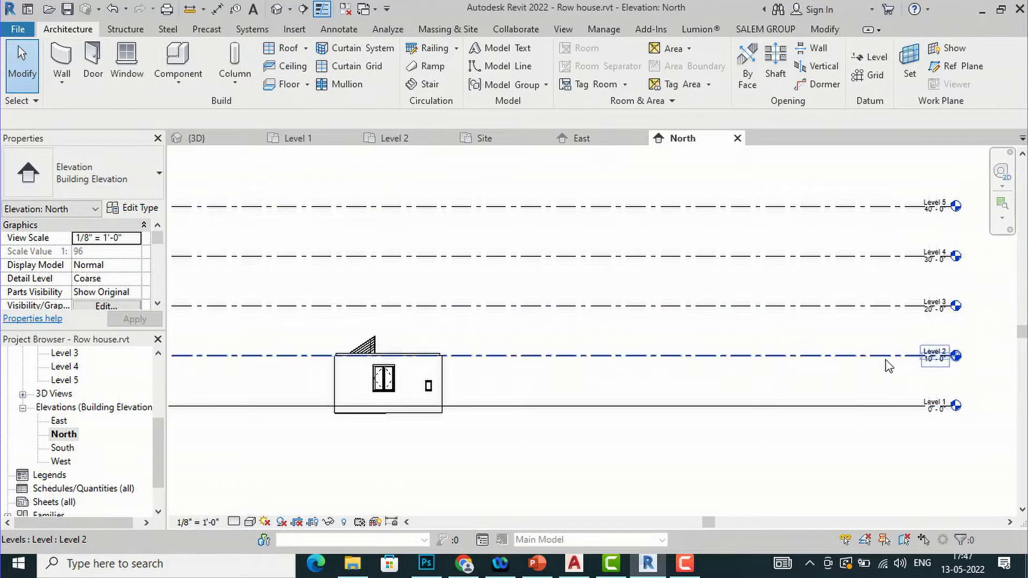
pyautogui.scroll(-1, 645, 435)
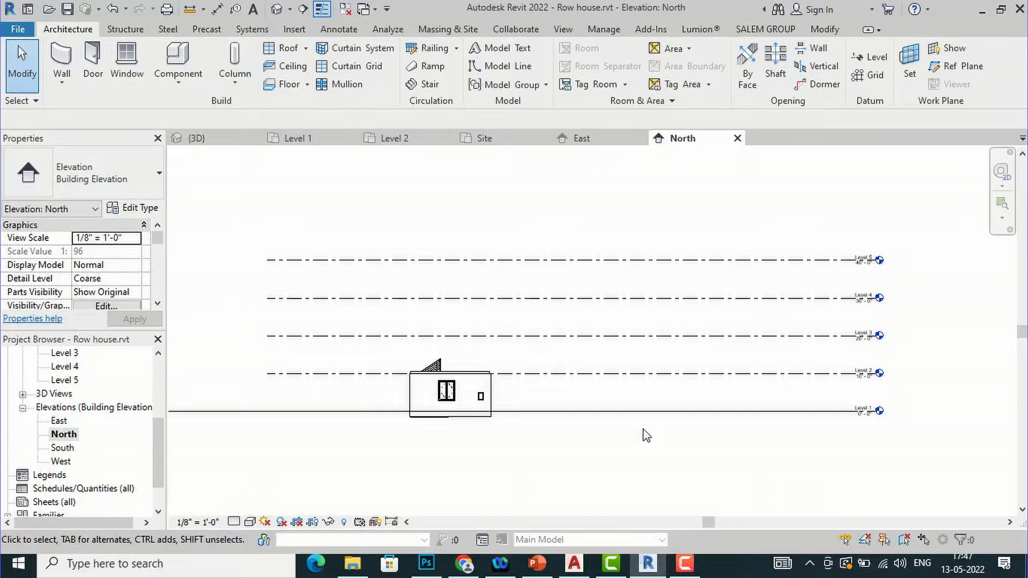
pyautogui.scroll(1, 792, 259)
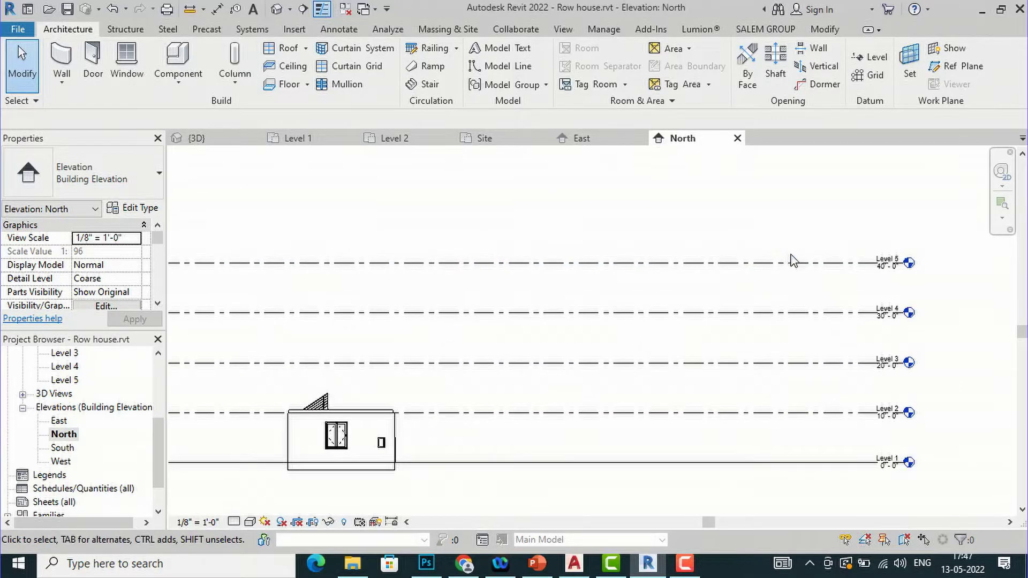
pyautogui.scroll(-1, 735, 396)
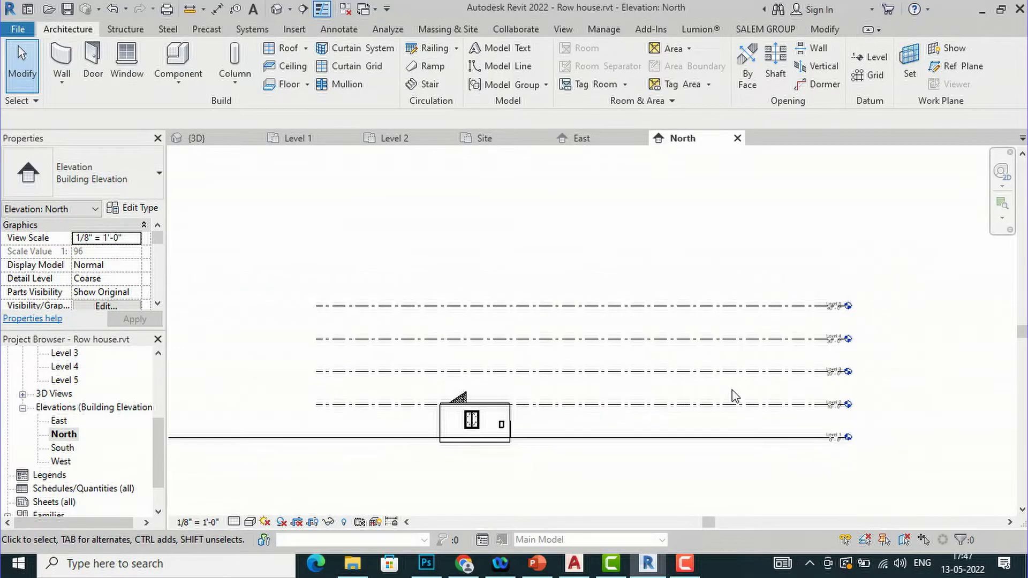
# Add a level with a plan view above Level 5 by picking its line with a 10' 0" offset.
pyautogui.click(872, 59)
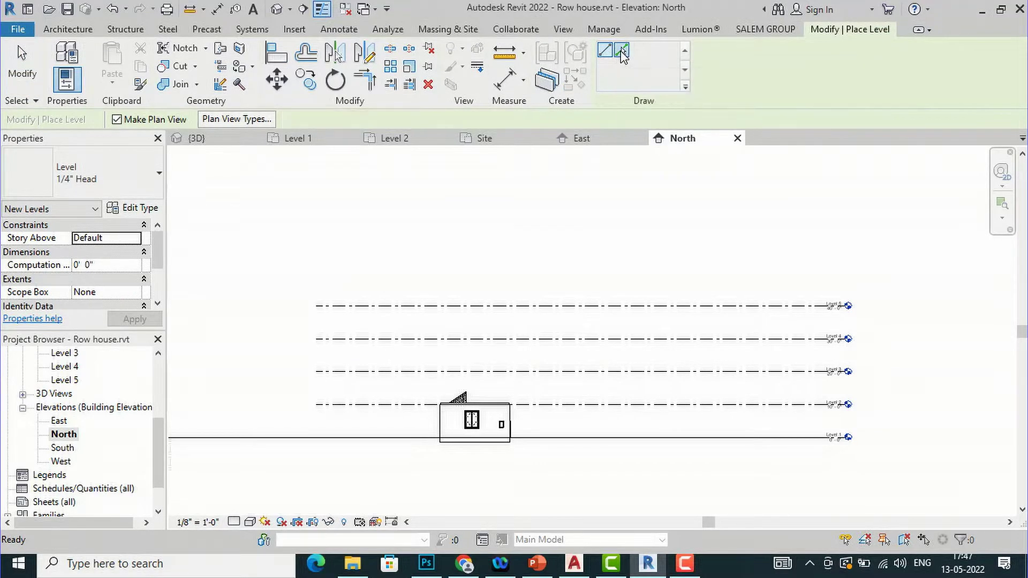
pyautogui.click(621, 50)
pyautogui.click(358, 120)
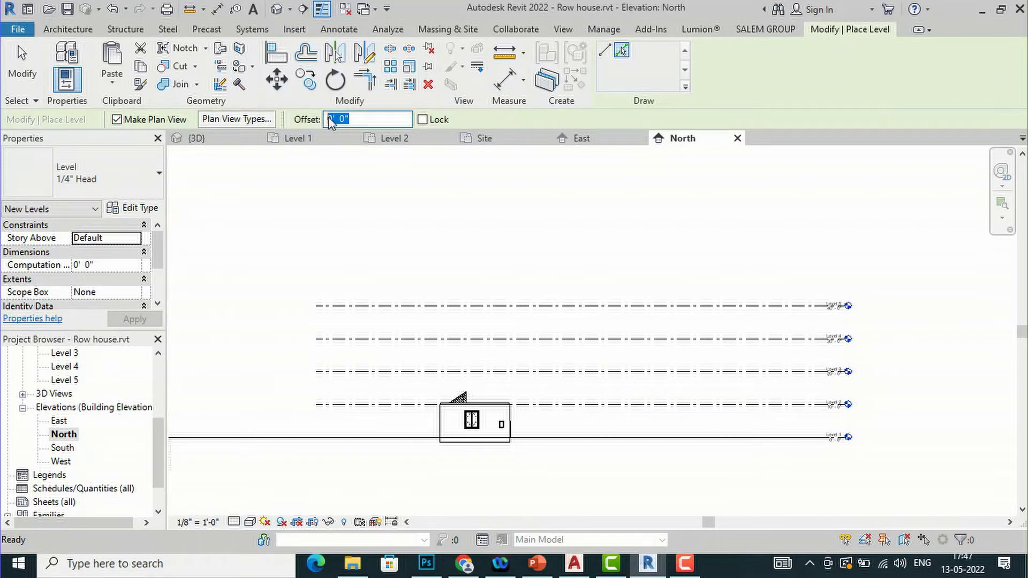
pyautogui.write("0'  0")
pyautogui.press('Return')
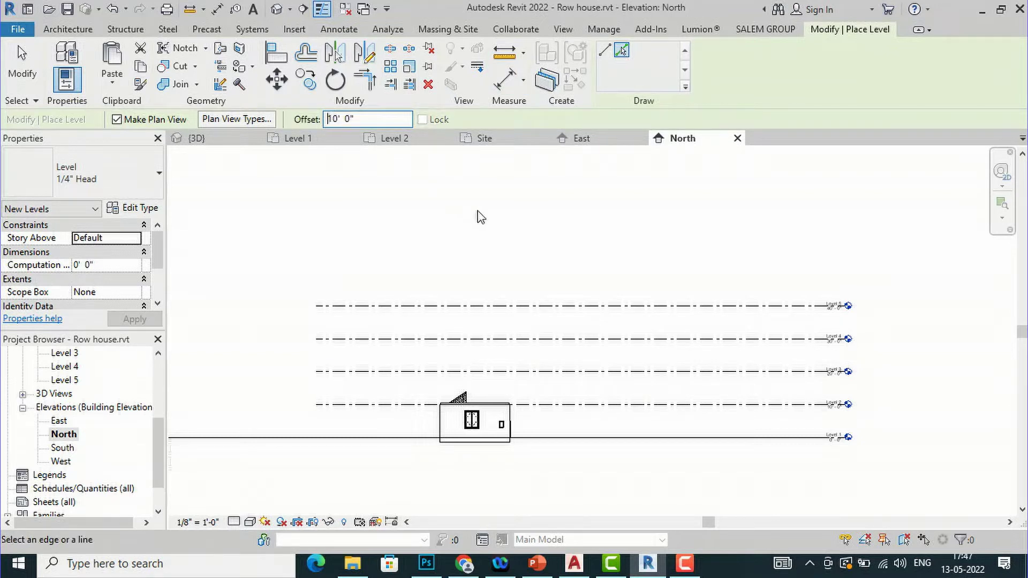
pyautogui.click(546, 306)
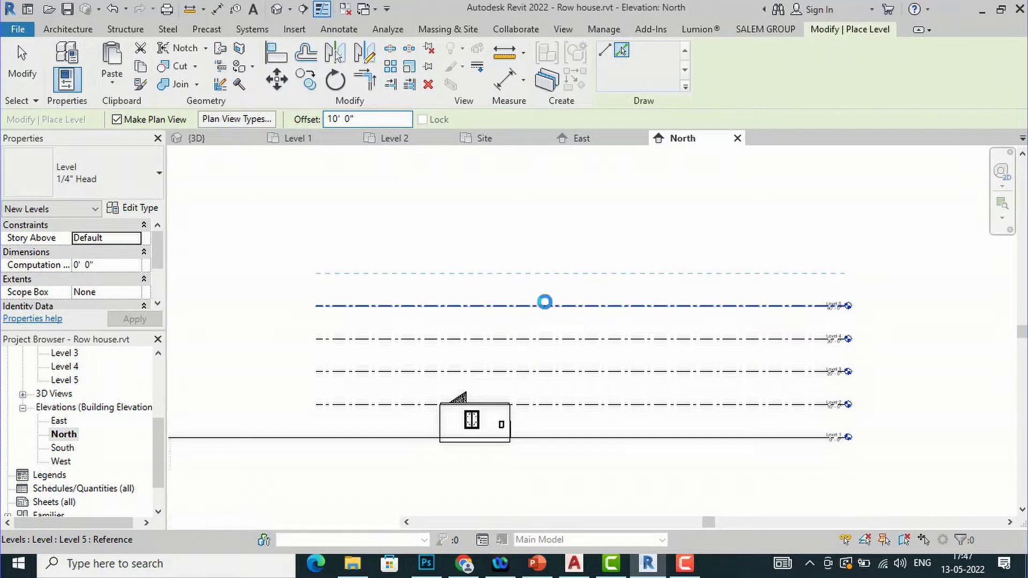
pyautogui.scroll(2, 864, 270)
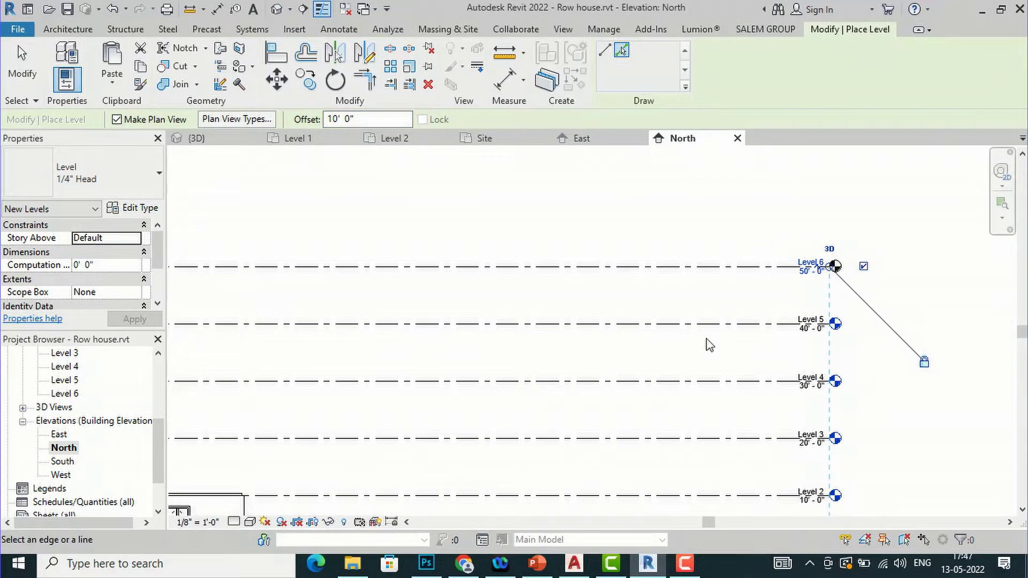
pyautogui.scroll(-1, 708, 281)
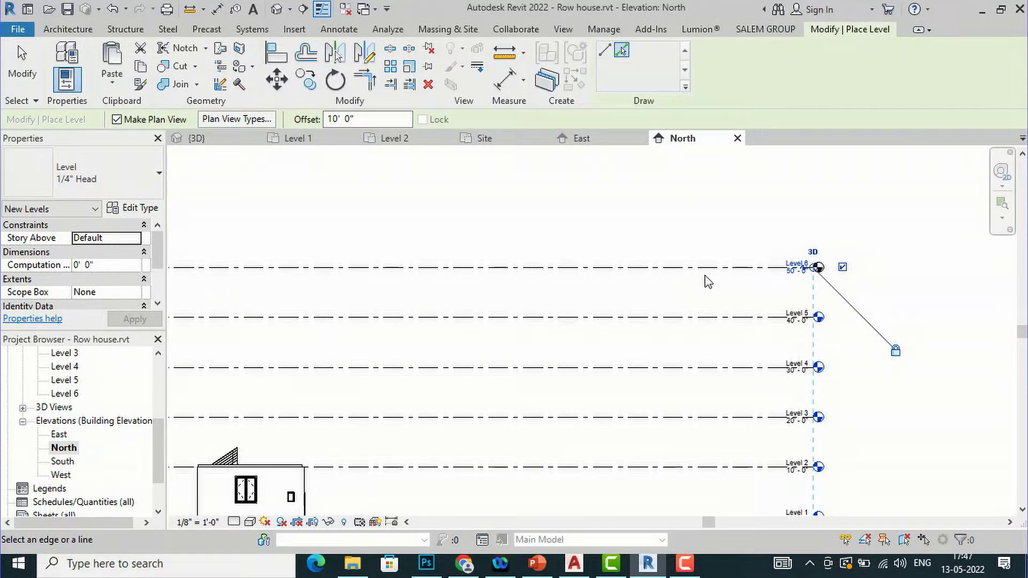
pyautogui.scroll(-1, 708, 249)
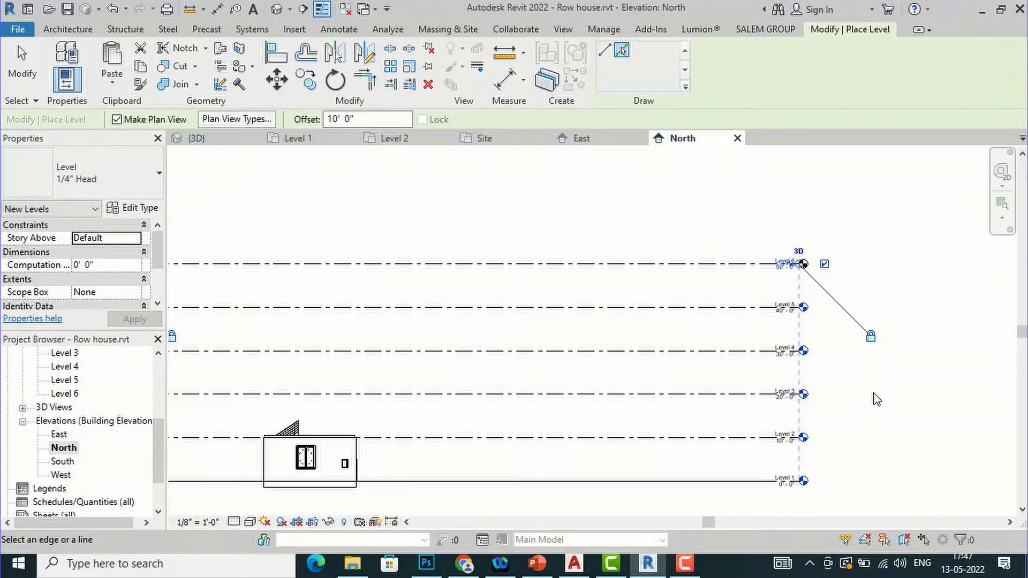
pyautogui.scroll(-1, 532, 391)
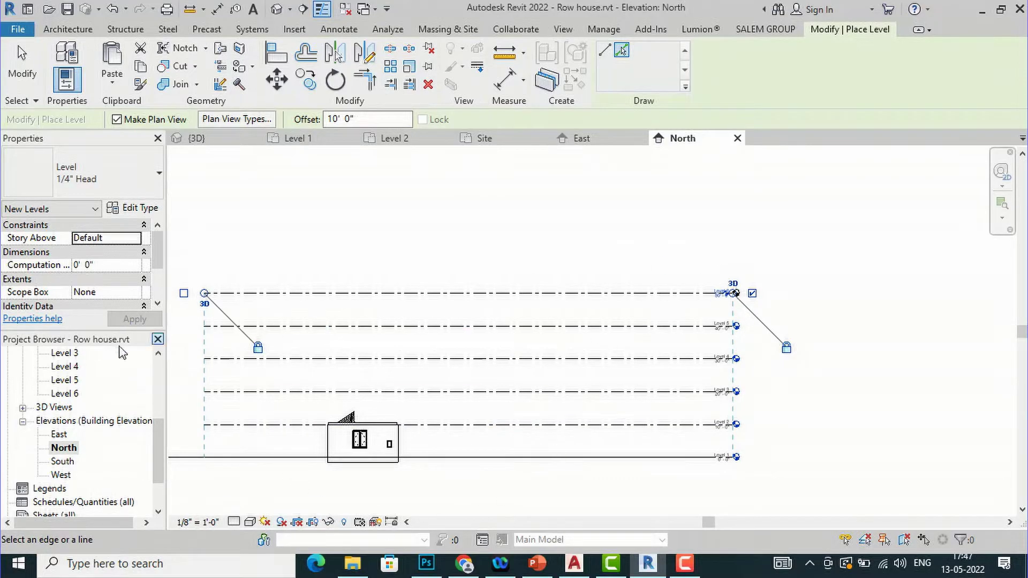
# Check the floor plans in the project browser and open the Level 1 plan.
pyautogui.scroll(1, 108, 378)
pyautogui.scroll(5, 108, 378)
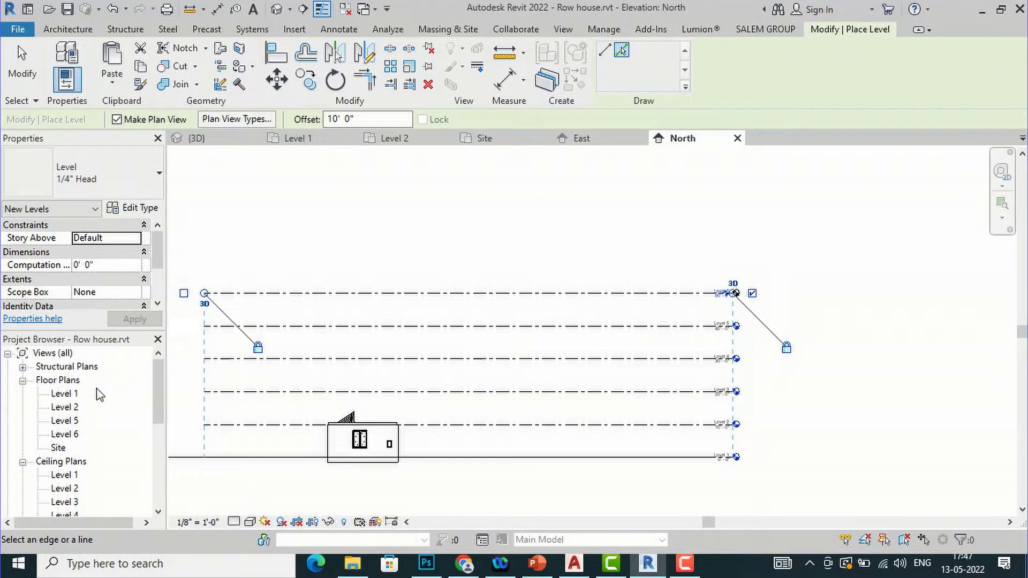
pyautogui.doubleClick(65, 396)
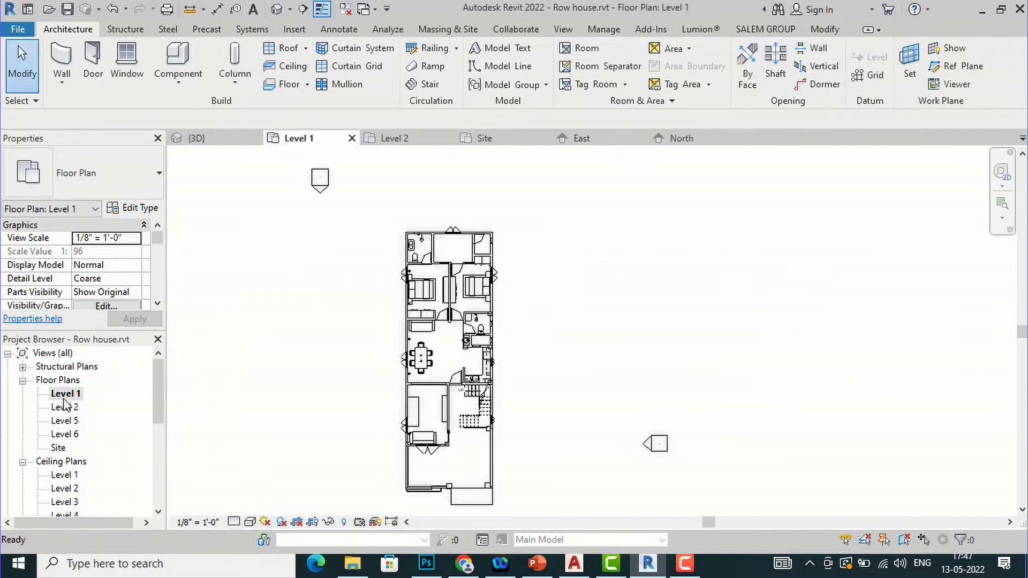
# Return to the 3D view, reveal hidden elements and unhide the flat roof over the house.
pyautogui.click(281, 11)
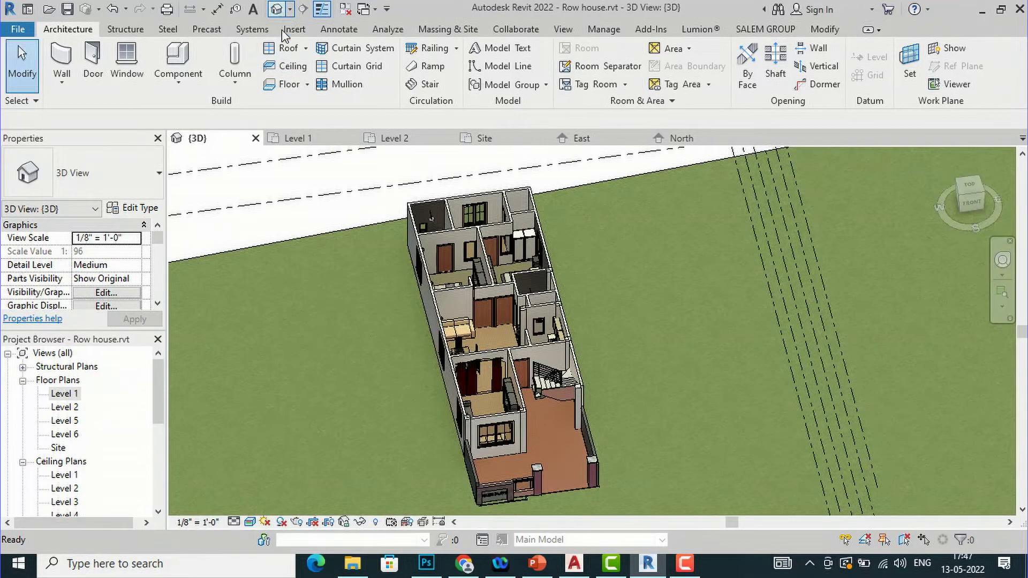
pyautogui.scroll(1, 570, 438)
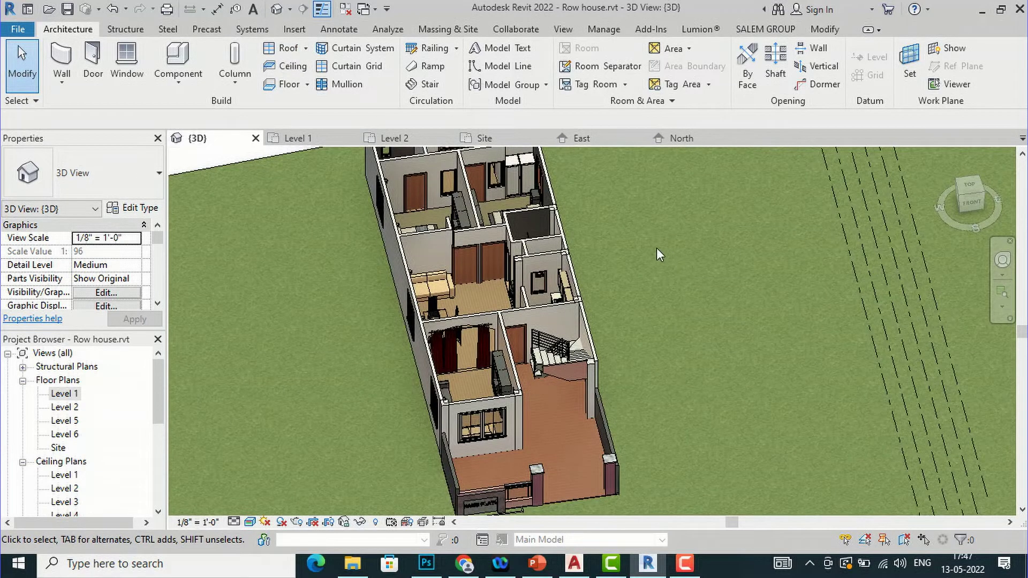
pyautogui.click(979, 201)
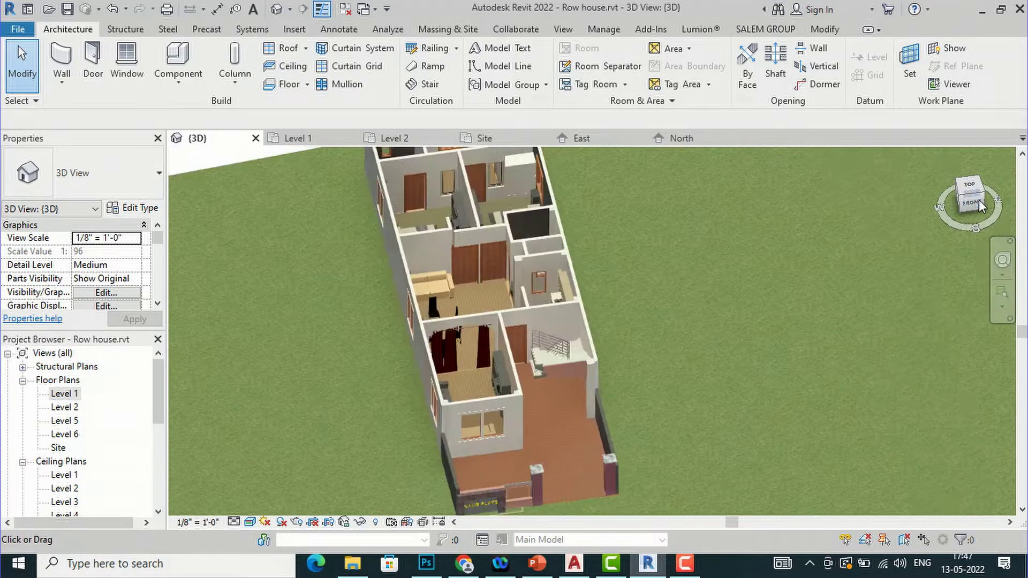
pyautogui.moveTo(979, 200); pyautogui.dragTo(943, 217)
pyautogui.scroll(-2, 542, 445)
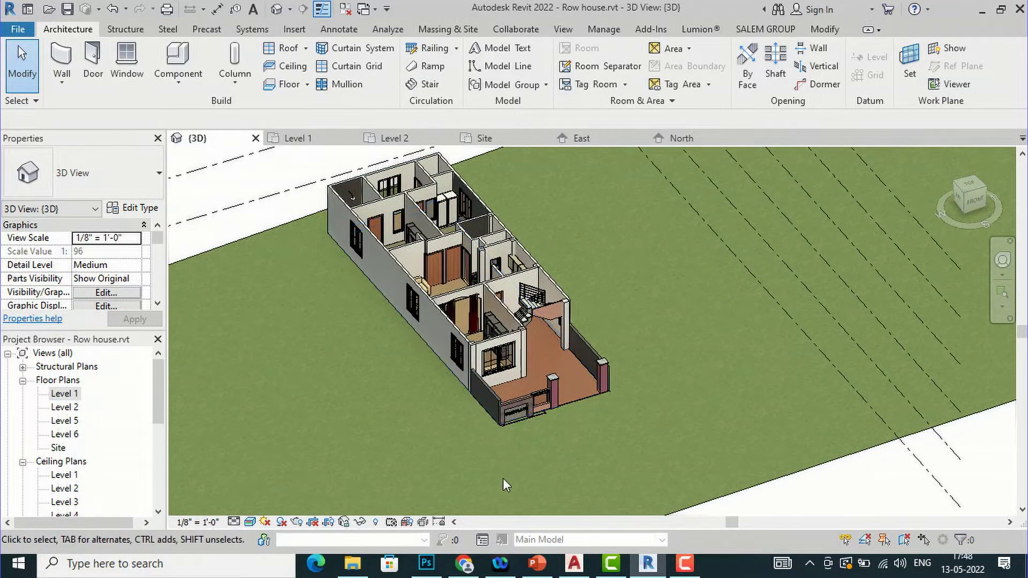
pyautogui.click(375, 522)
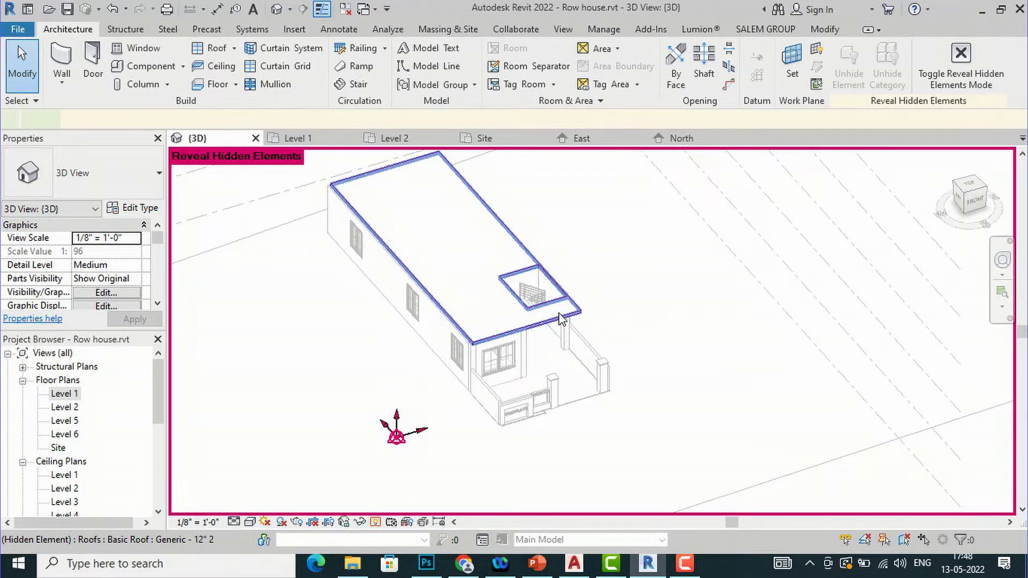
pyautogui.click(560, 319)
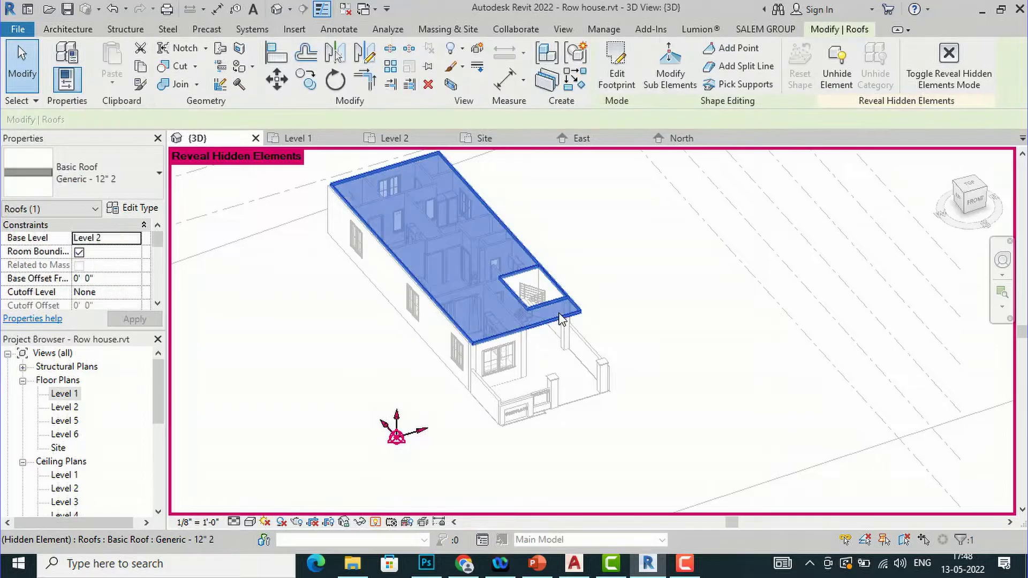
pyautogui.click(831, 77)
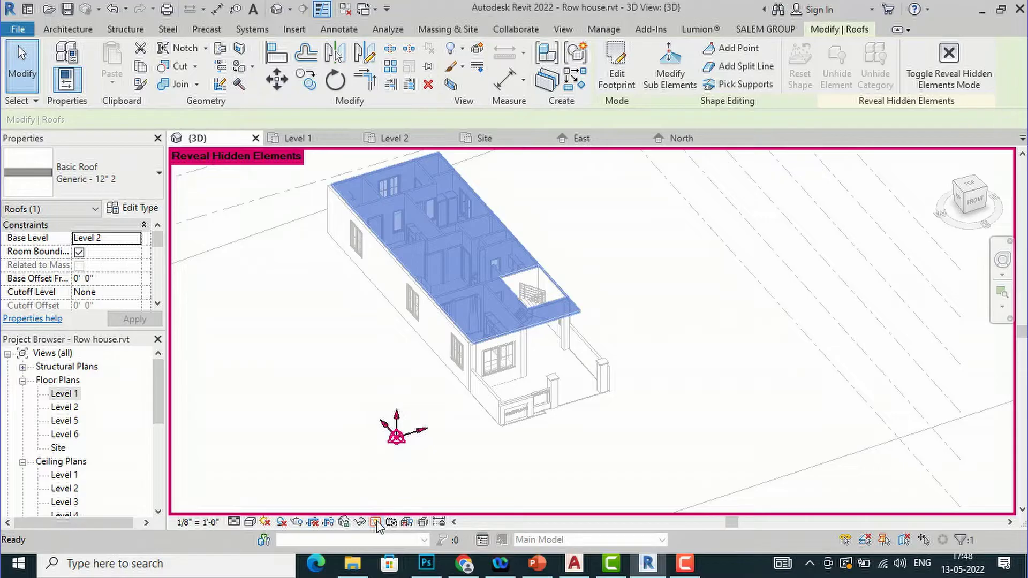
pyautogui.click(375, 522)
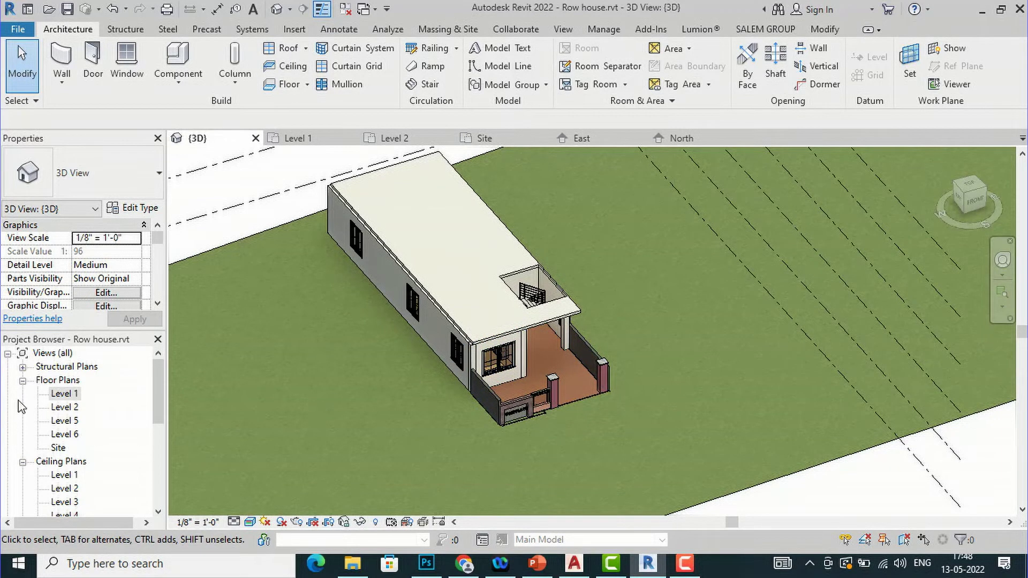
# Open the Level 1 floor plan and examine the layout of the rooms and staircase.
pyautogui.doubleClick(63, 394)
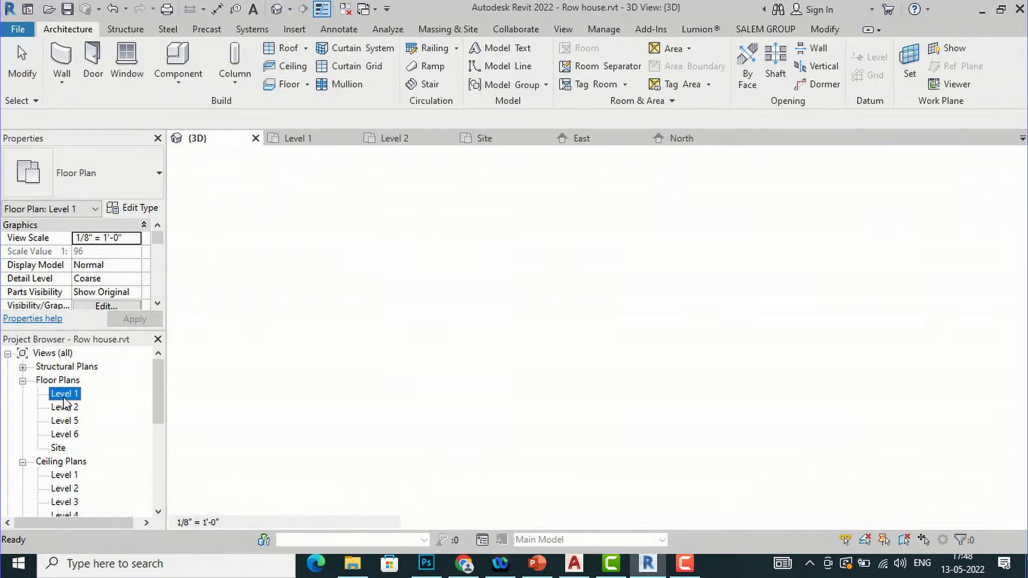
pyautogui.scroll(2, 491, 380)
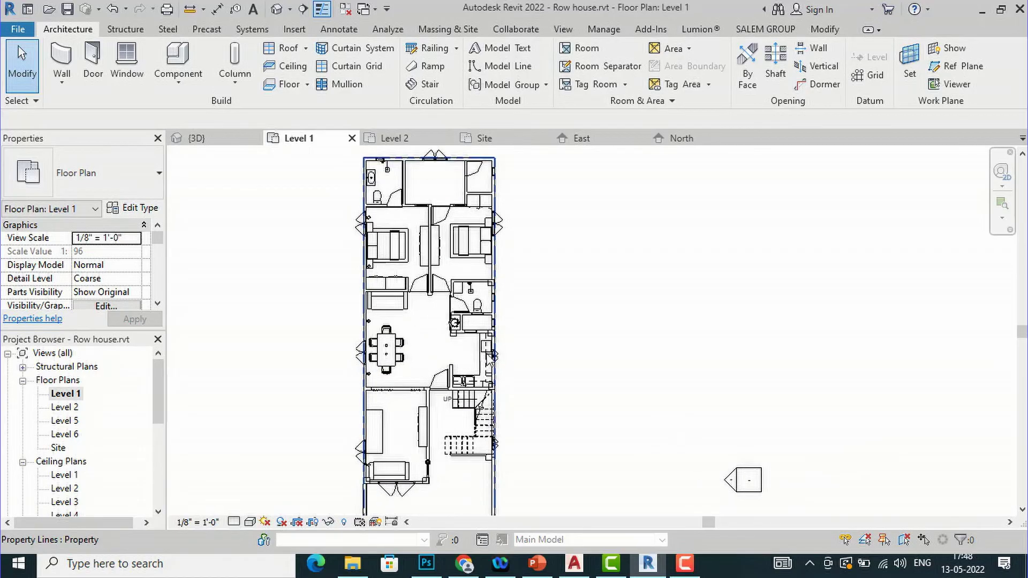
pyautogui.scroll(2, 443, 276)
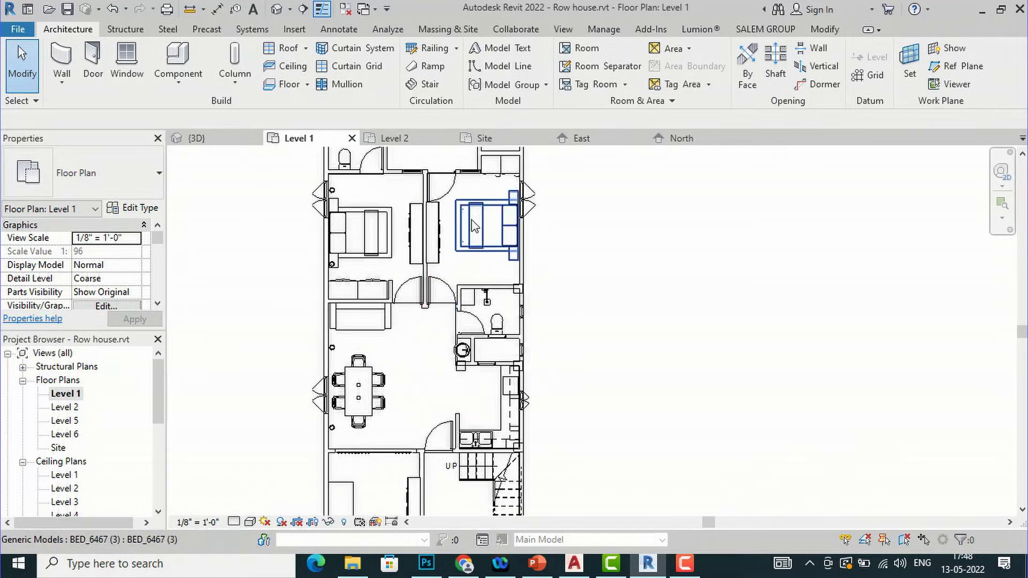
pyautogui.scroll(1, 518, 320)
pyautogui.scroll(1, 518, 320)
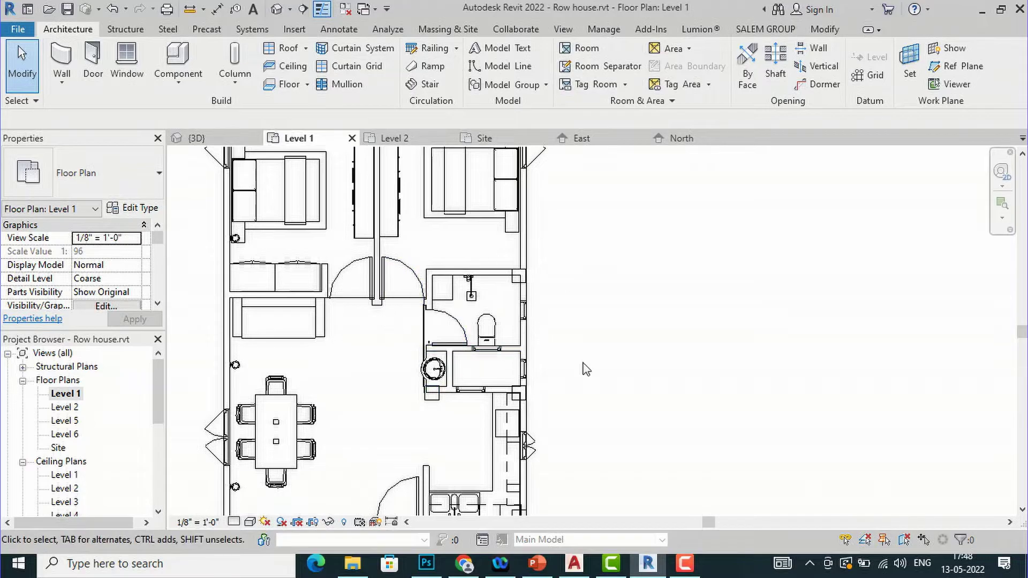
pyautogui.scroll(-2, 370, 362)
pyautogui.scroll(-1, 381, 249)
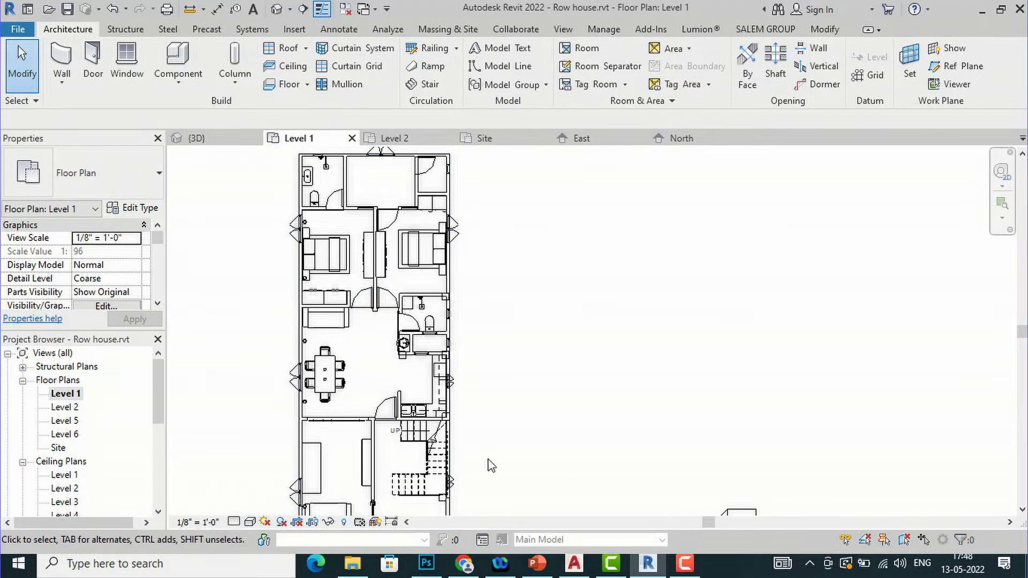
# Select all the house elements on the Level 1 plan, from the rear rooms to the front room and staircase, with one selection window.
pyautogui.scroll(-1, 468, 317)
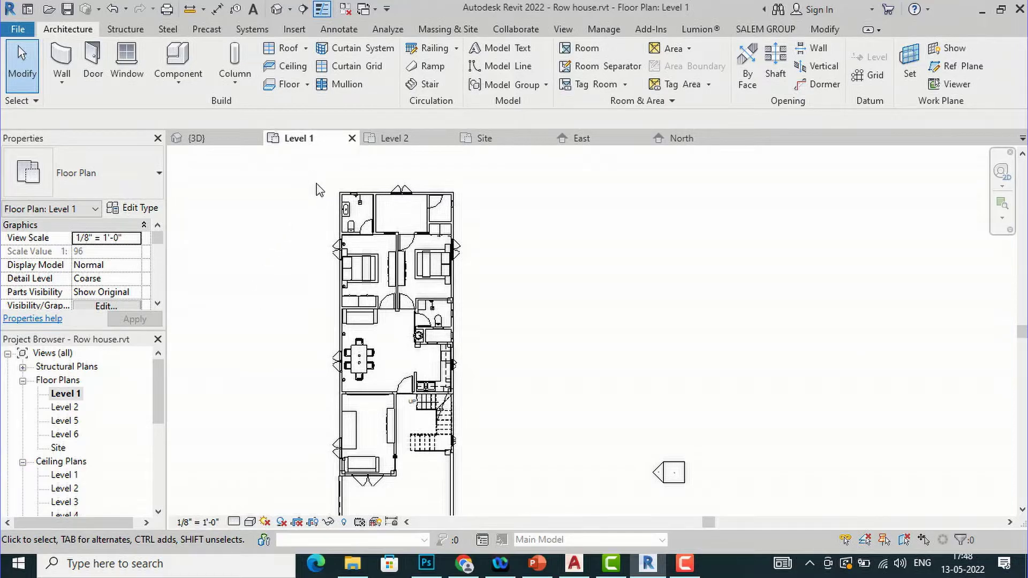
pyautogui.moveTo(314, 186); pyautogui.dragTo(504, 492)
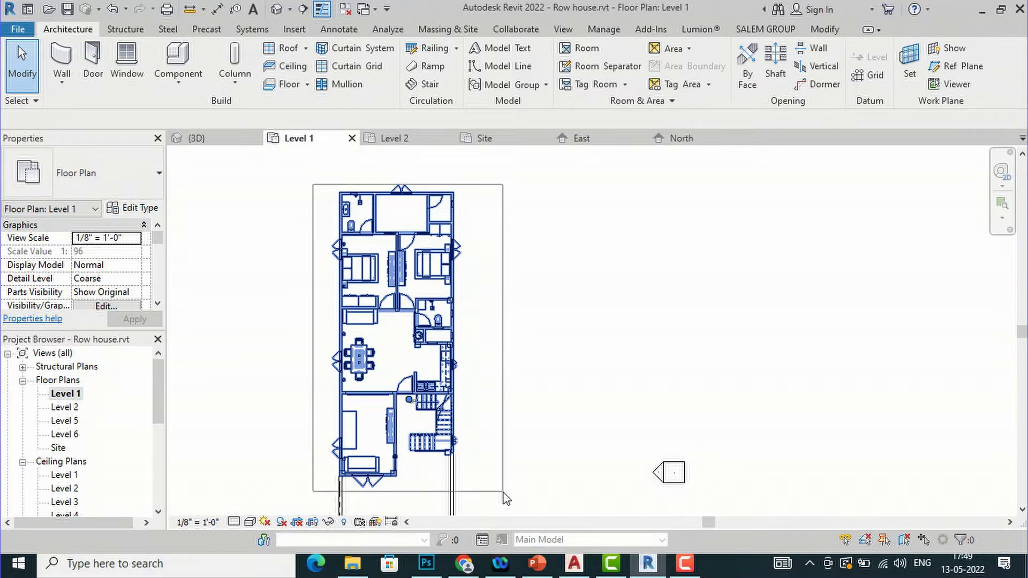
pyautogui.moveTo(503, 492); pyautogui.dragTo(500, 493)
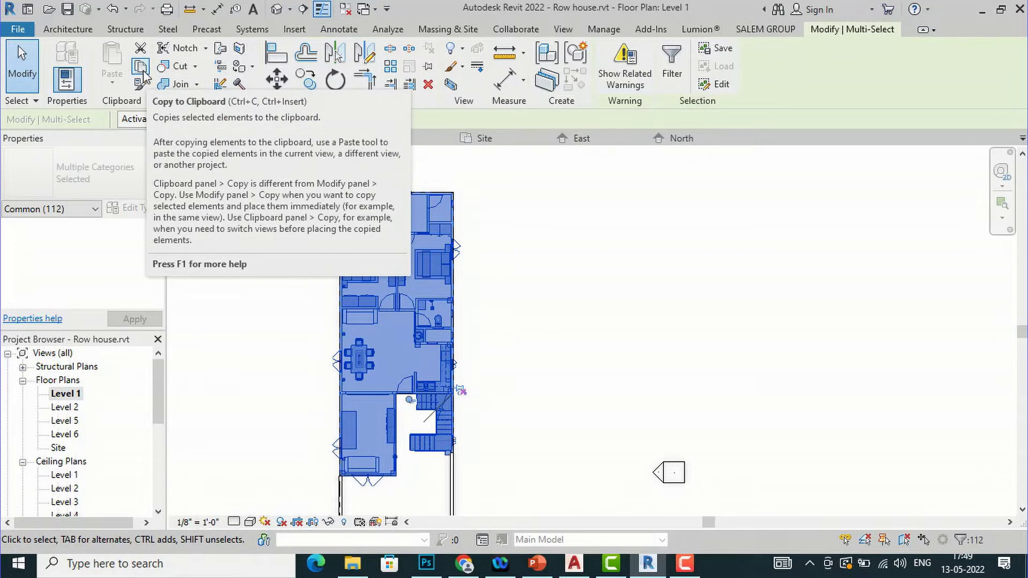
pyautogui.click(141, 69)
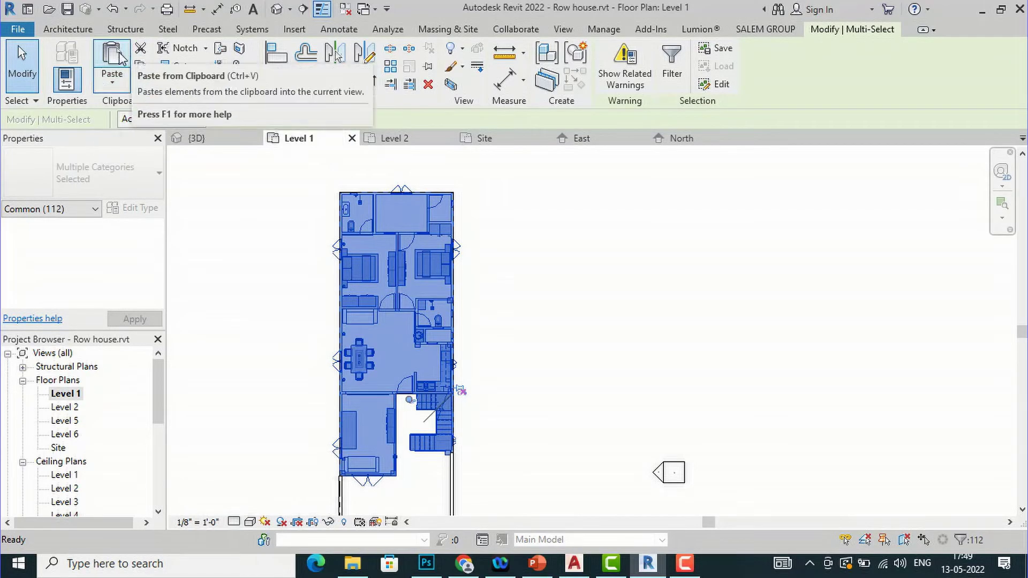
pyautogui.click(115, 85)
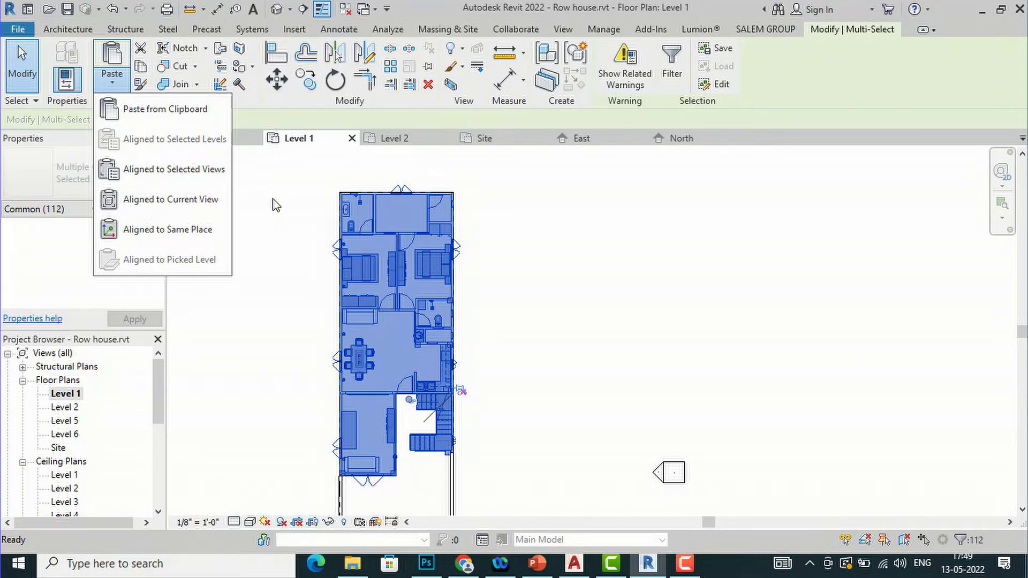
pyautogui.press('Escape')
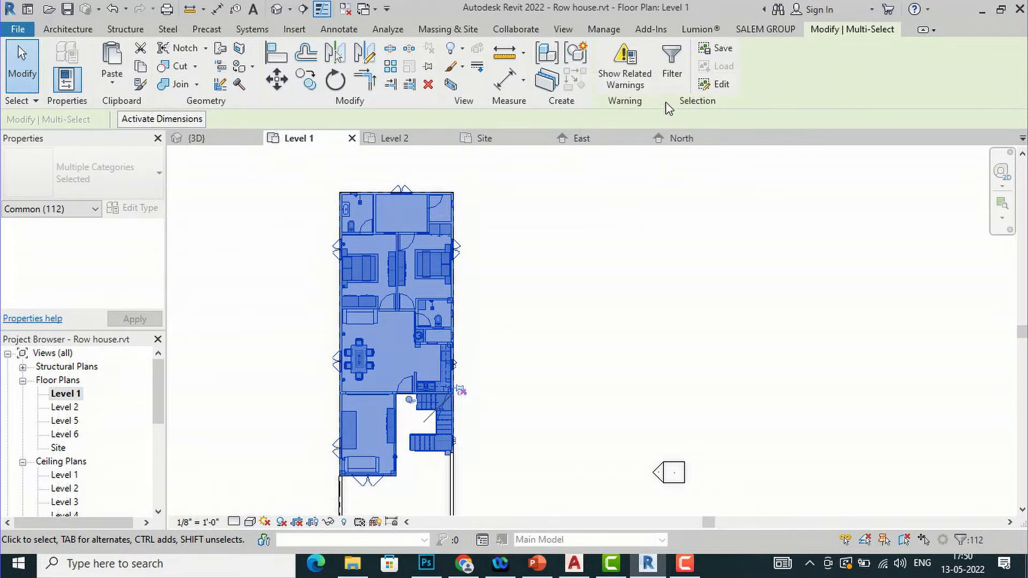
# Filter the selected house elements to exclude the Casework and Generic Models categories.
pyautogui.click(673, 75)
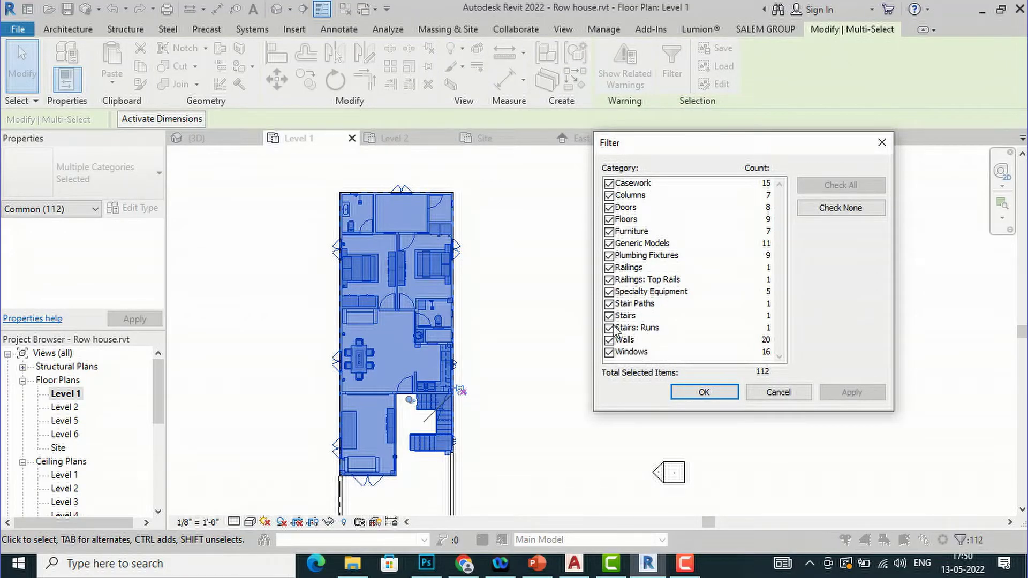
pyautogui.click(611, 184)
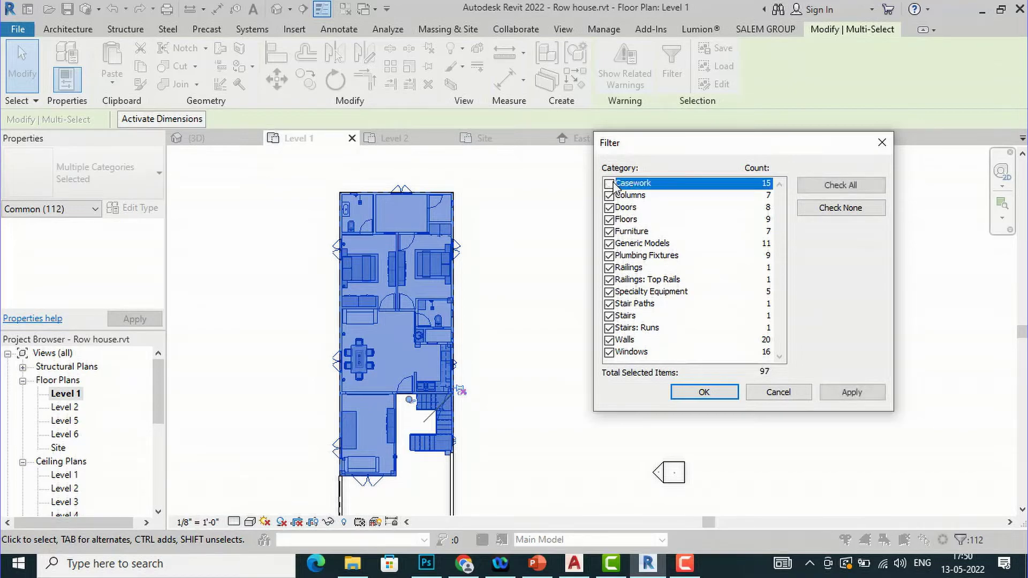
pyautogui.click(609, 244)
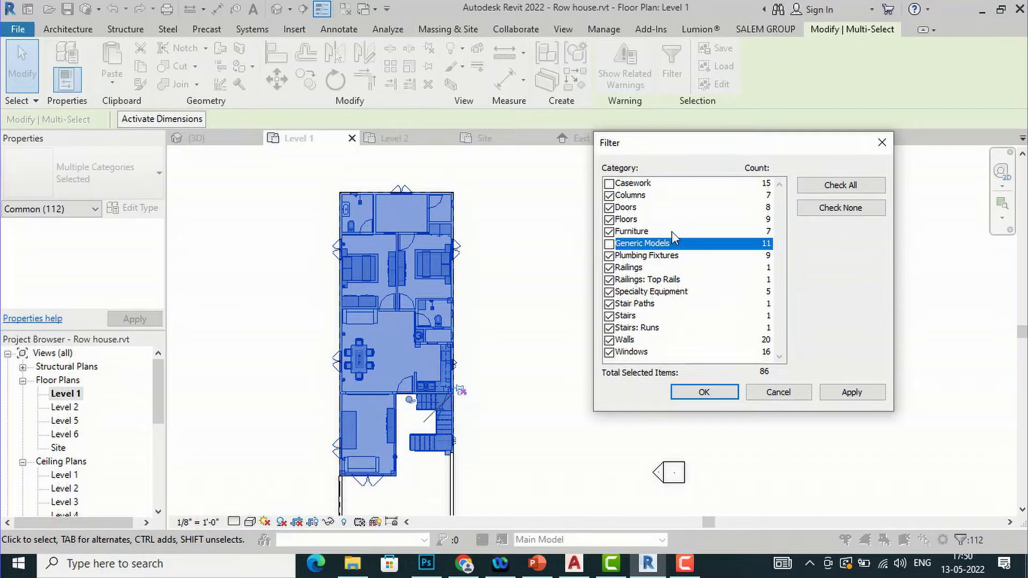
pyautogui.click(850, 394)
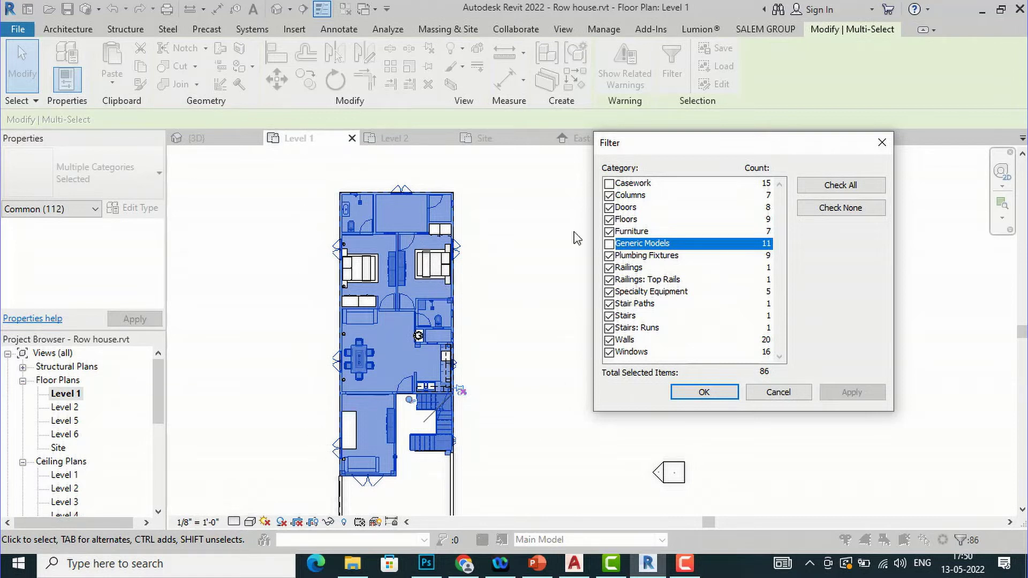
pyautogui.click(694, 398)
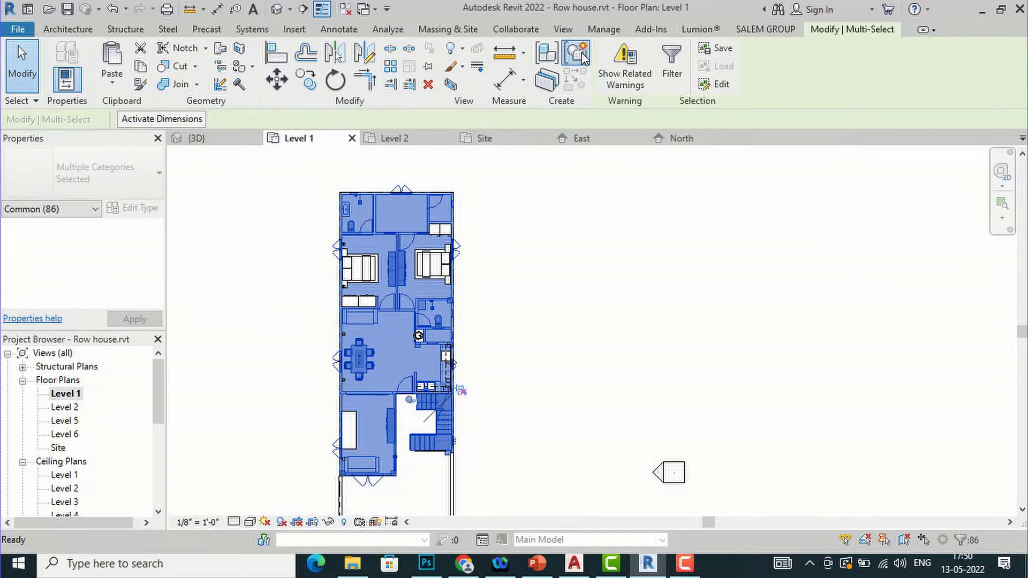
# Create a model group named "typical floor" from the filtered elements.
pyautogui.click(582, 54)
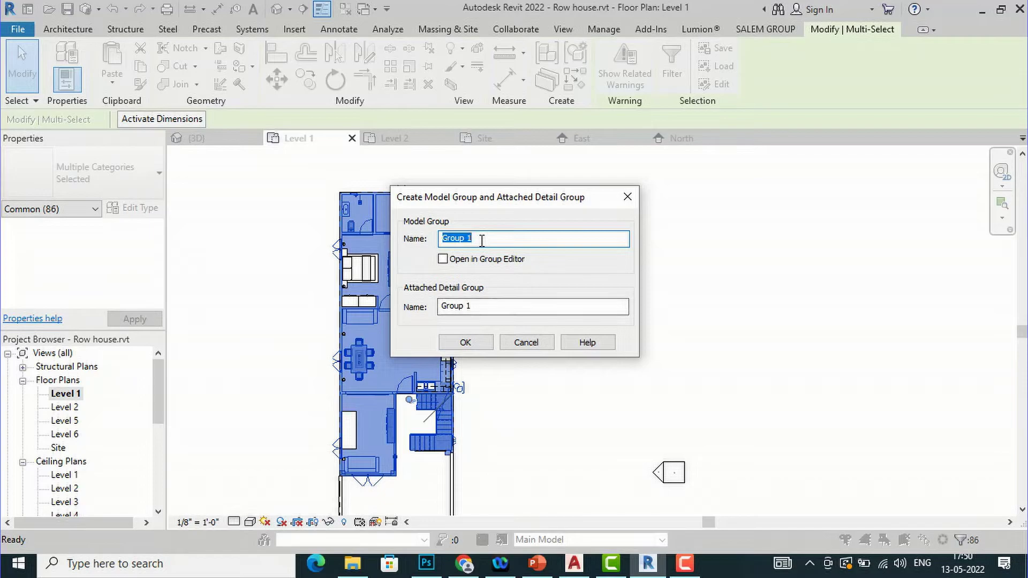
pyautogui.write('t')
pyautogui.press('BackSpace')
pyautogui.click(466, 340)
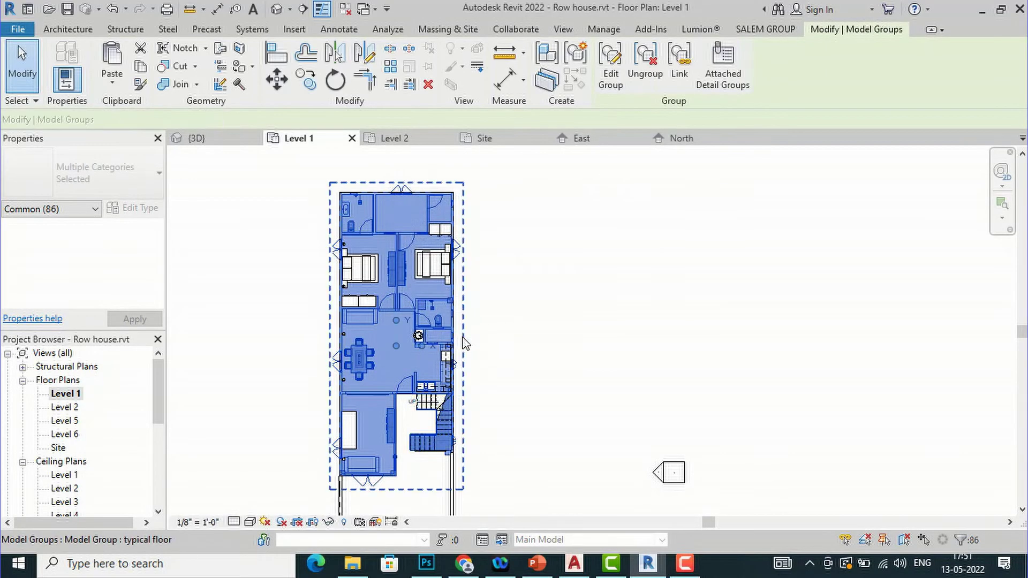
# Copy the typical floor group to the clipboard and paste it aligned to Levels 2 through 6.
pyautogui.click(141, 67)
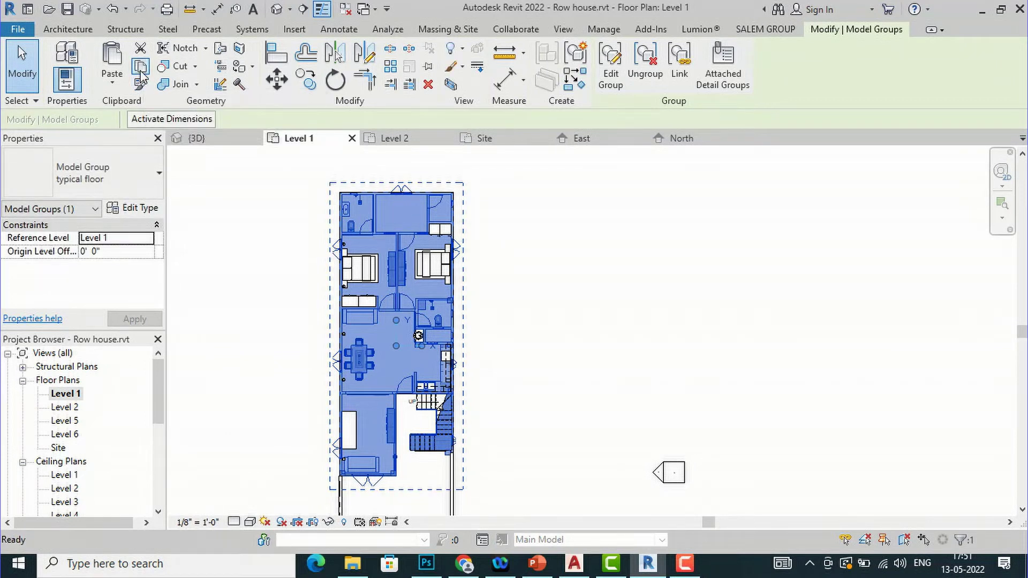
pyautogui.click(114, 88)
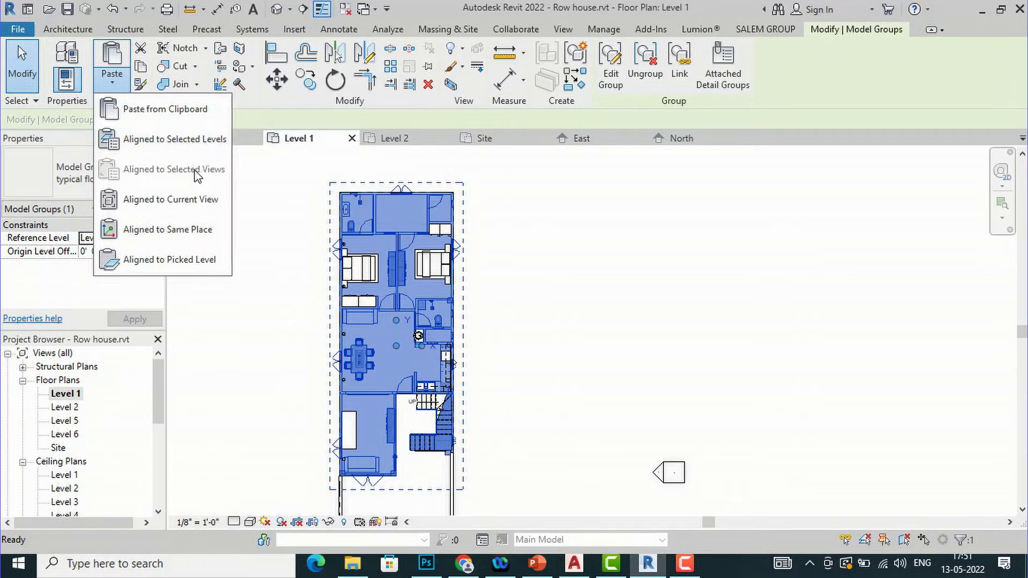
pyautogui.click(188, 141)
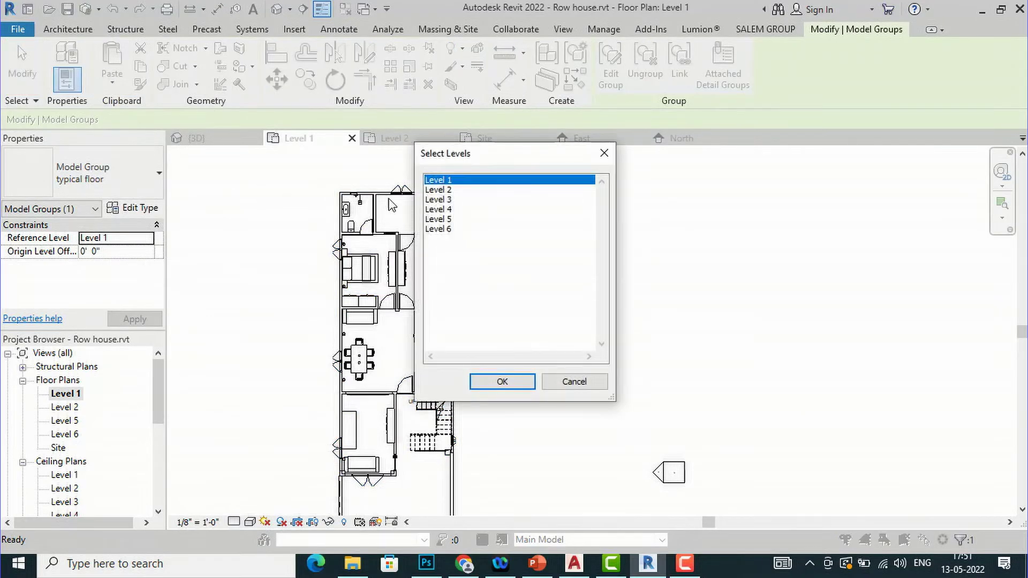
pyautogui.click(430, 190)
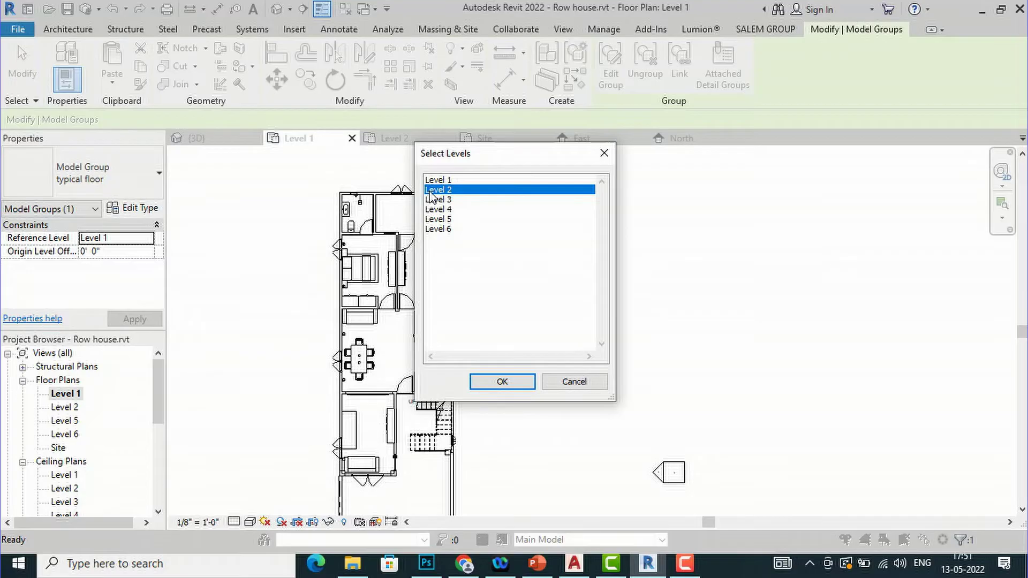
pyautogui.keyDown('shift'); pyautogui.click(437, 201); pyautogui.keyUp('shift')
pyautogui.keyDown('shift'); pyautogui.click(436, 213); pyautogui.keyUp('shift')
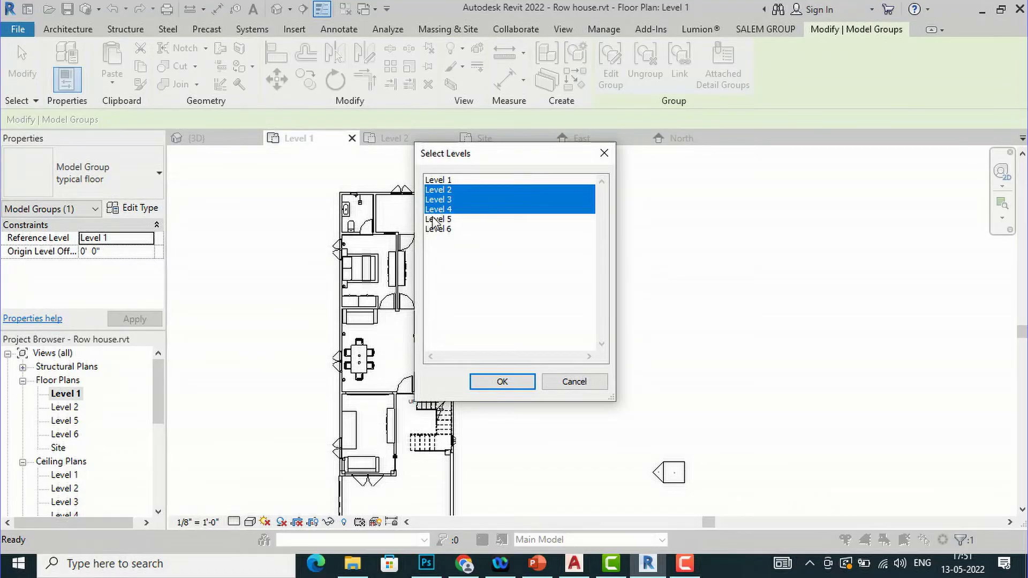
pyautogui.keyDown('shift'); pyautogui.click(435, 220); pyautogui.keyUp('shift')
pyautogui.keyDown('shift'); pyautogui.click(436, 229); pyautogui.keyUp('shift')
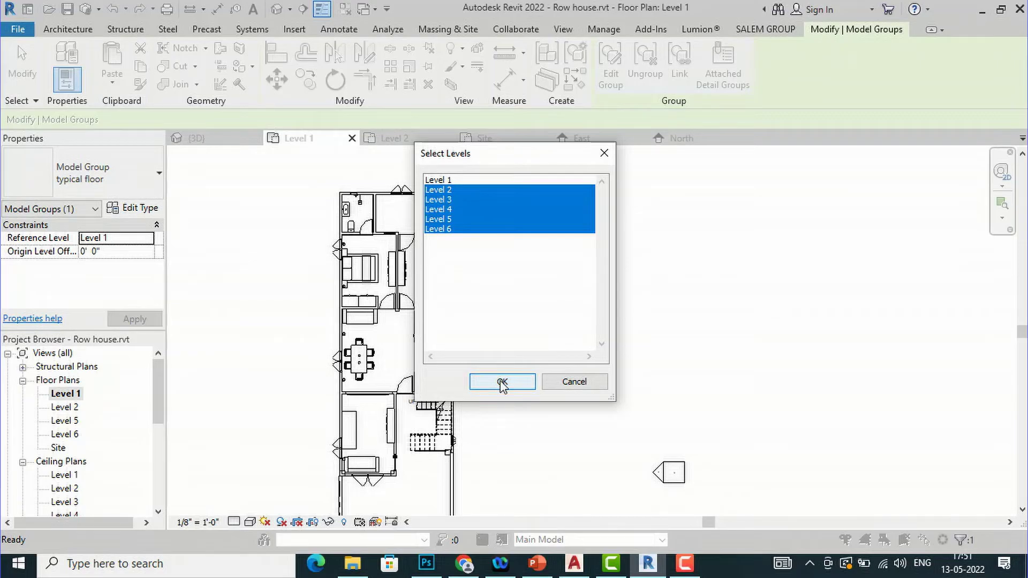
pyautogui.click(501, 382)
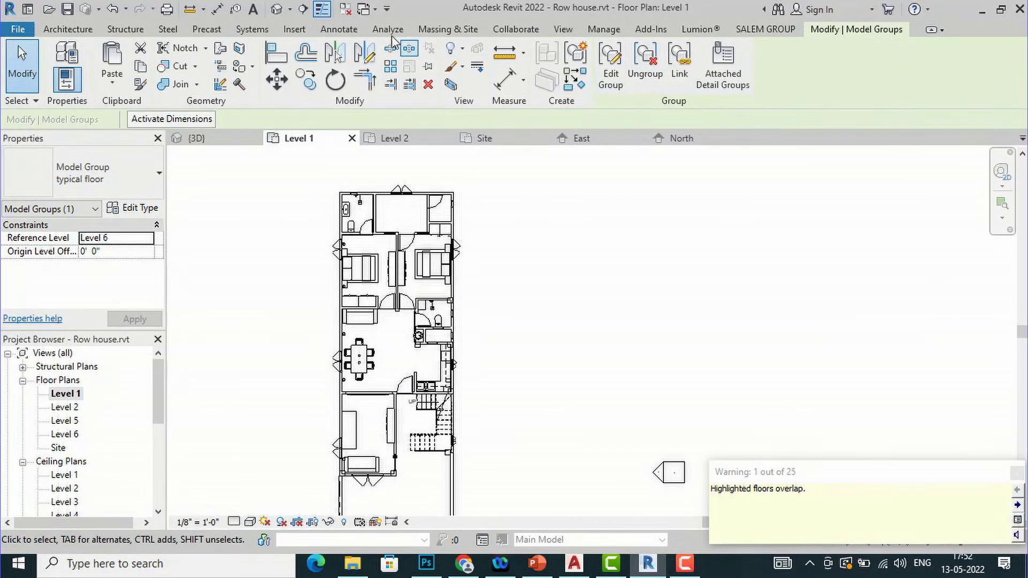
# Open the 3D view and inspect the stacked floors, staircase and open top of the building from several angles.
pyautogui.click(277, 12)
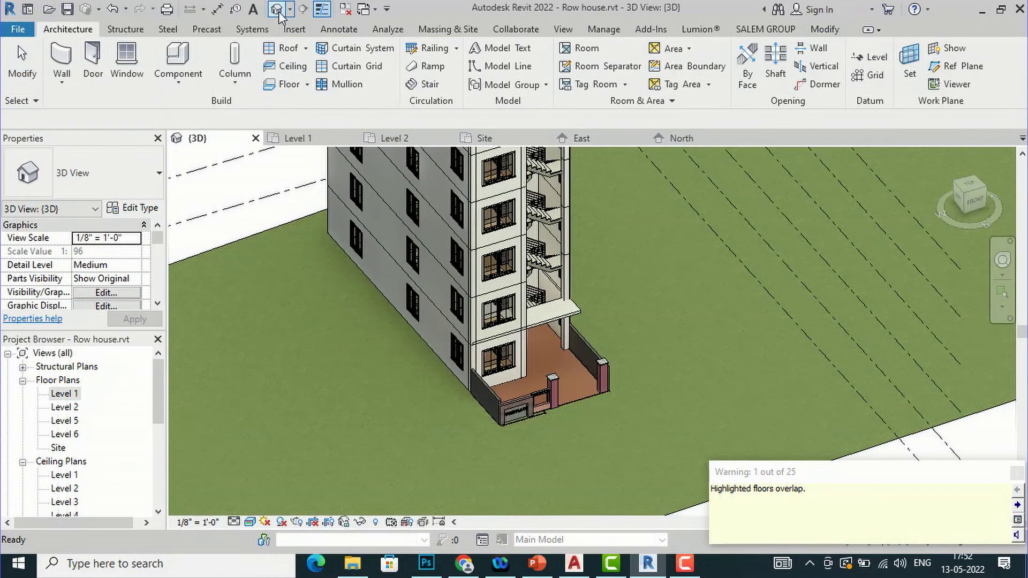
pyautogui.scroll(-3, 460, 413)
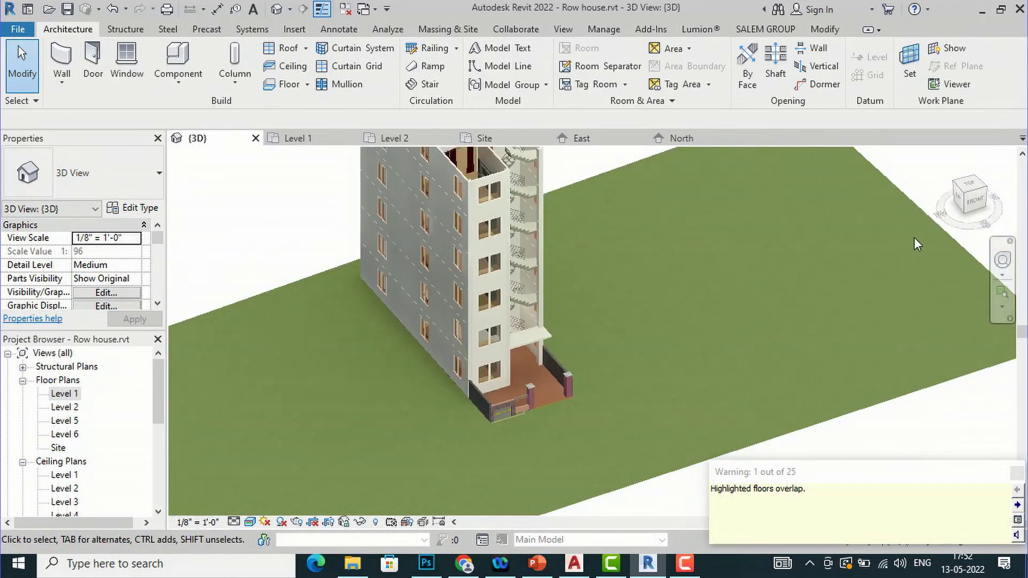
pyautogui.click(971, 206)
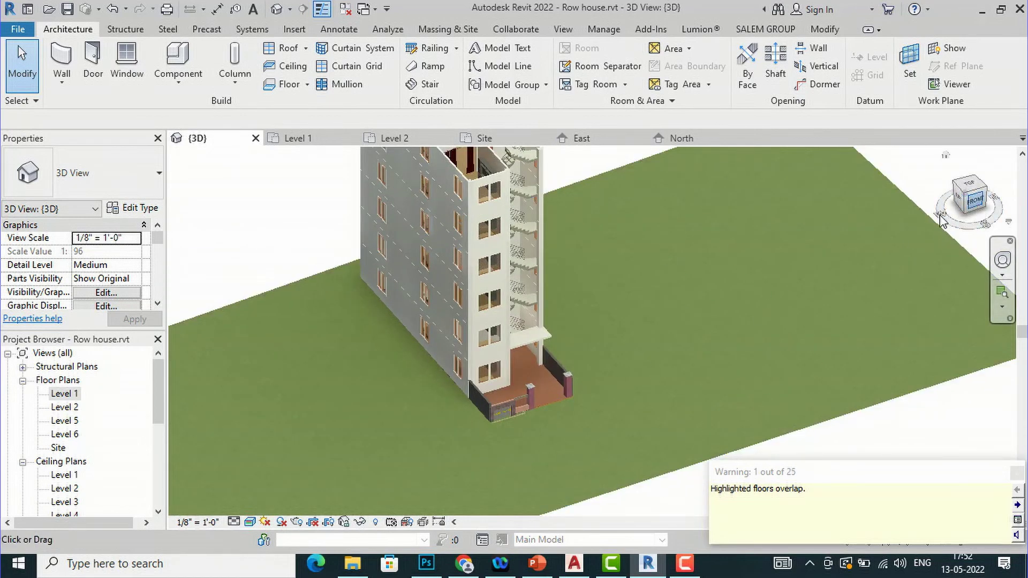
pyautogui.keyDown('shift'); pyautogui.moveTo(842, 210); pyautogui.dragTo(925, 216, button='middle'); pyautogui.keyUp('shift')
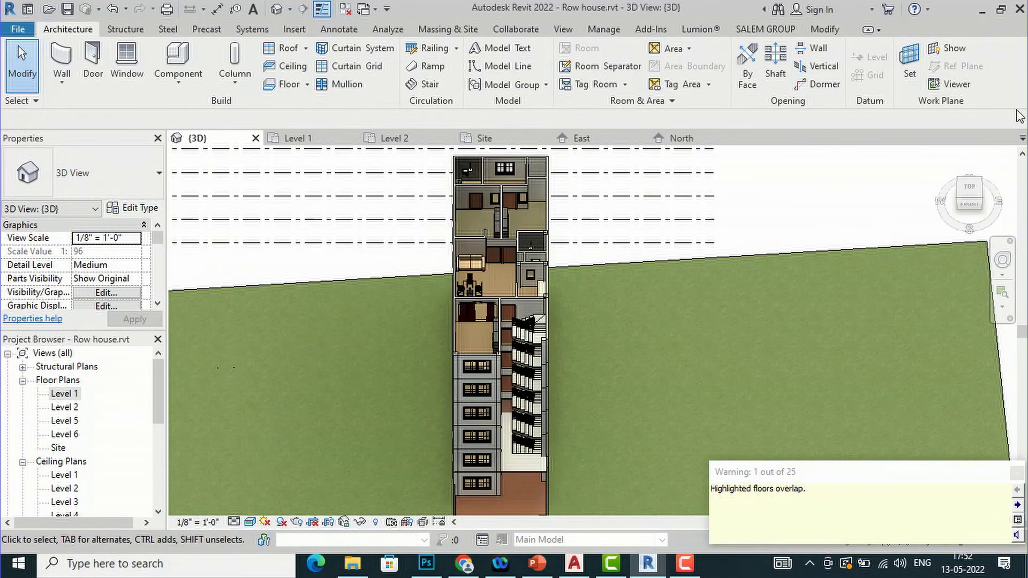
pyautogui.scroll(1, 534, 367)
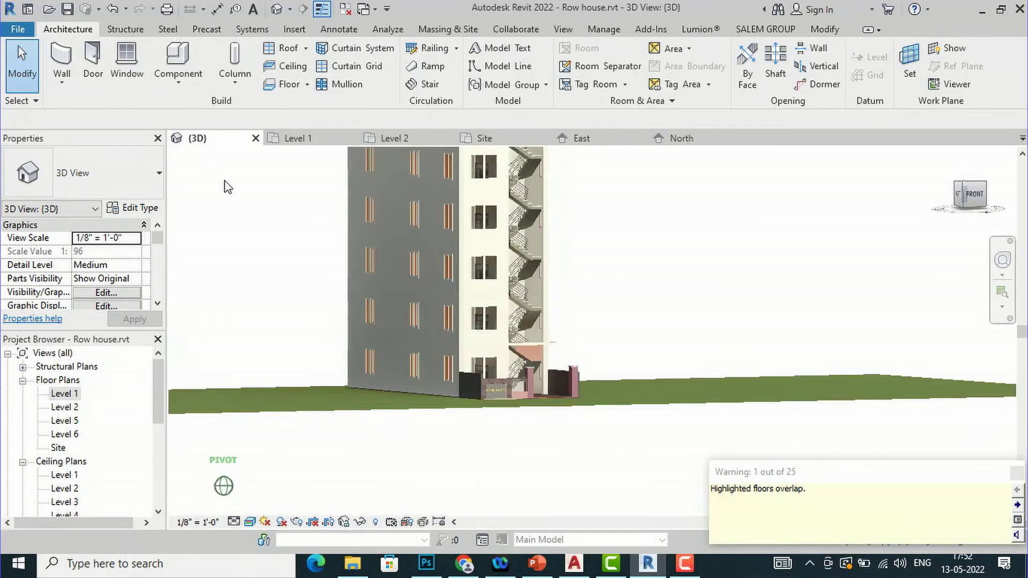
pyautogui.keyDown('shift'); pyautogui.moveTo(892, 196); pyautogui.dragTo(872, 188, button='middle'); pyautogui.keyUp('shift')
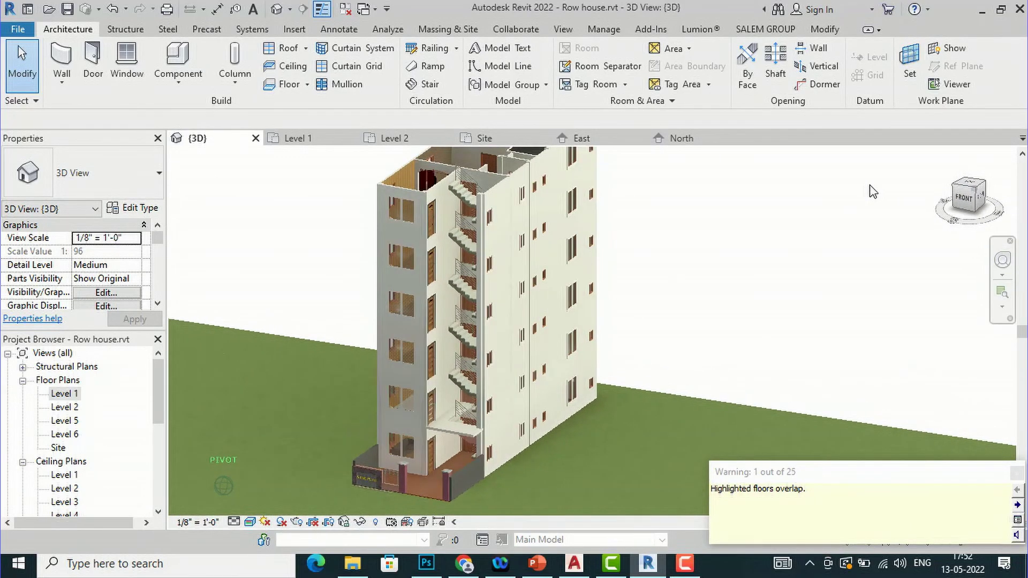
pyautogui.keyDown('shift'); pyautogui.moveTo(416, 354); pyautogui.dragTo(269, 418, button='middle'); pyautogui.keyUp('shift')
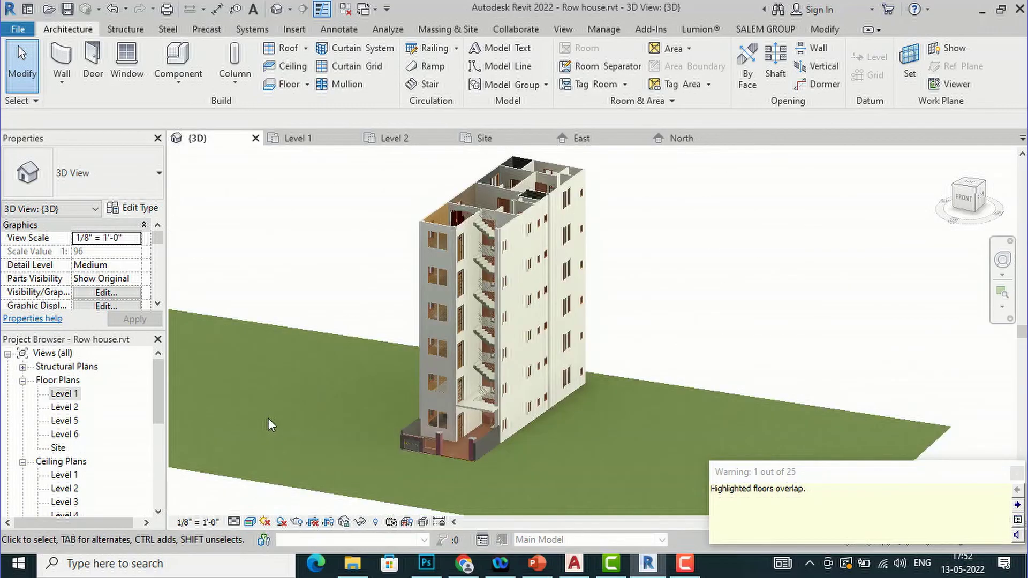
pyautogui.scroll(3, 544, 195)
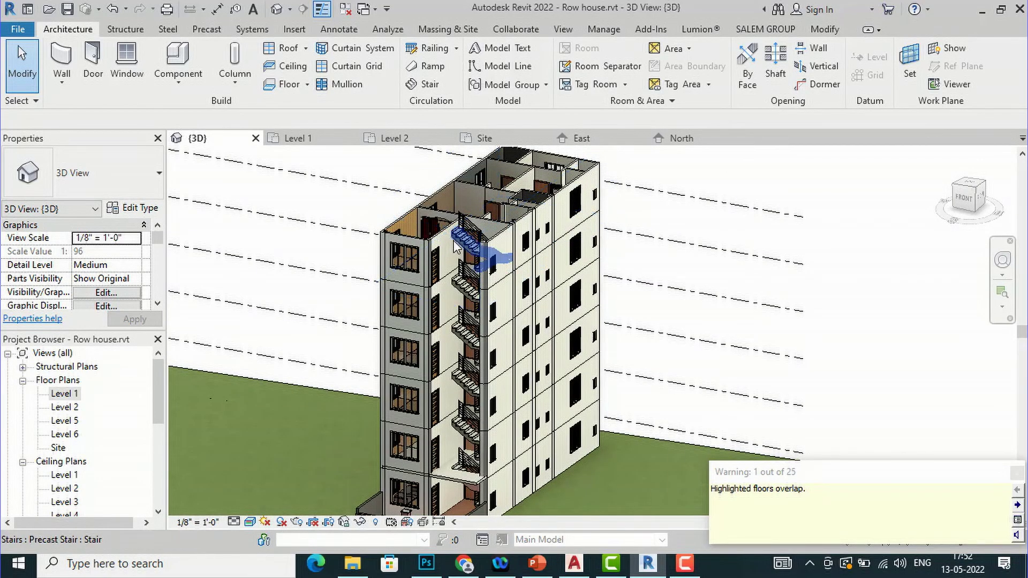
pyautogui.scroll(-3, 455, 225)
pyautogui.scroll(2, 461, 264)
pyautogui.scroll(-1, 552, 305)
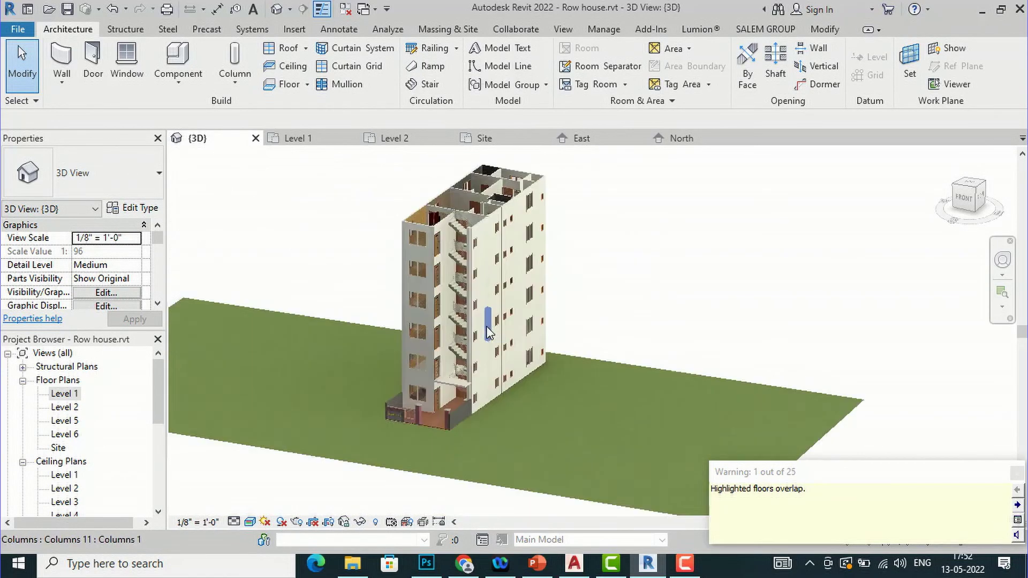
pyautogui.scroll(2, 554, 308)
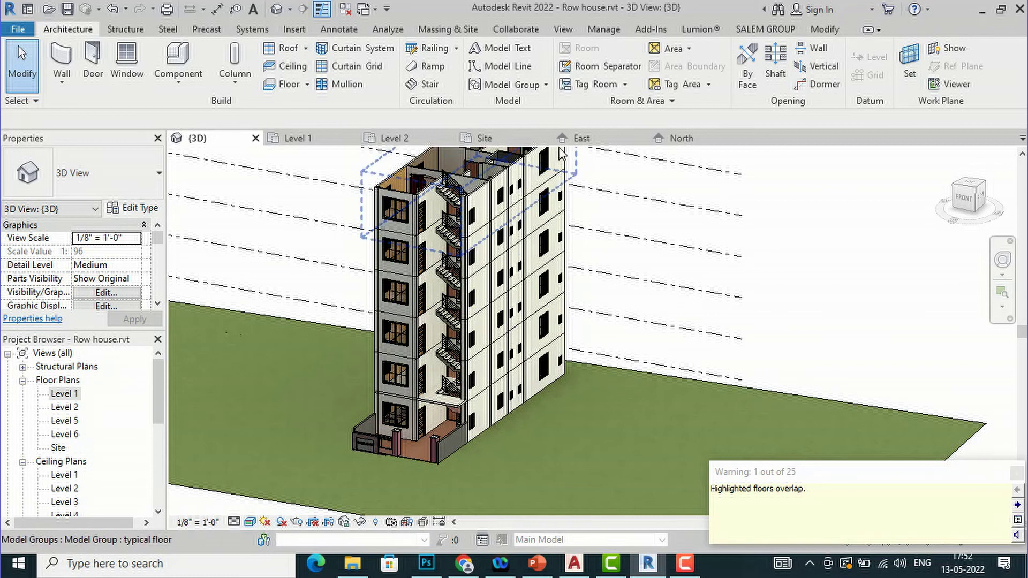
pyautogui.scroll(-2, 515, 390)
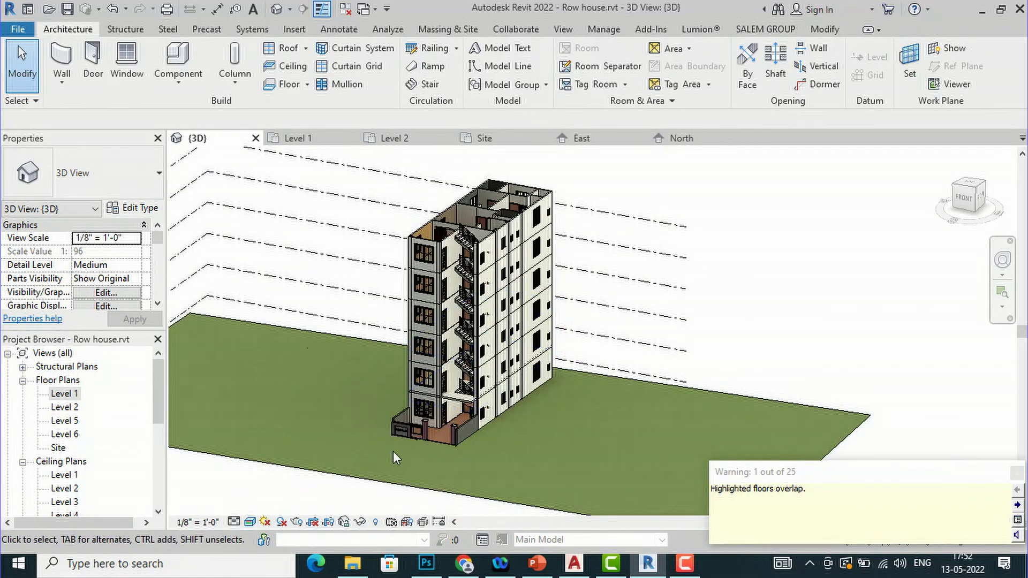
pyautogui.scroll(1, 393, 451)
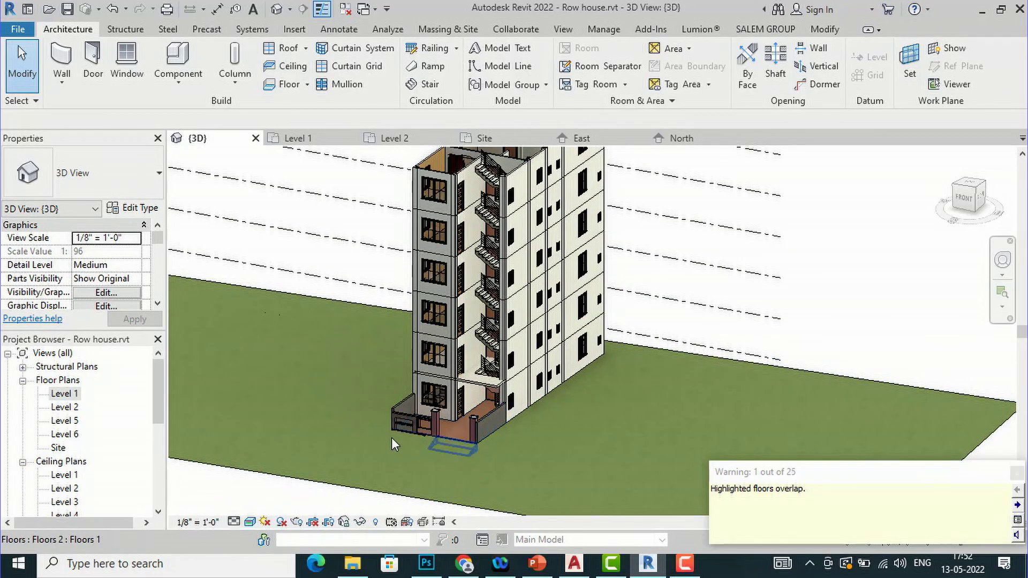
pyautogui.scroll(-1, 411, 420)
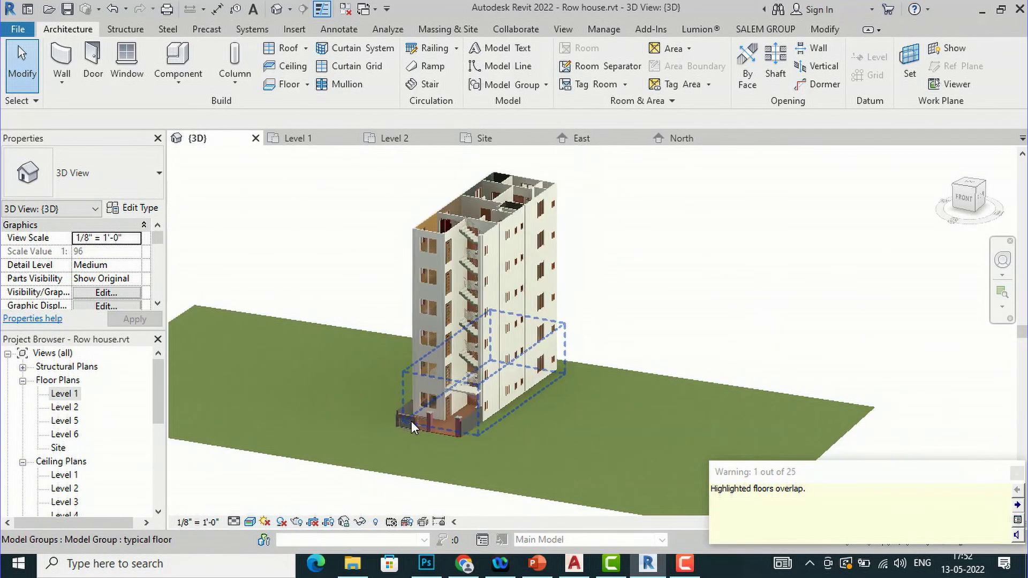
pyautogui.scroll(-1, 490, 450)
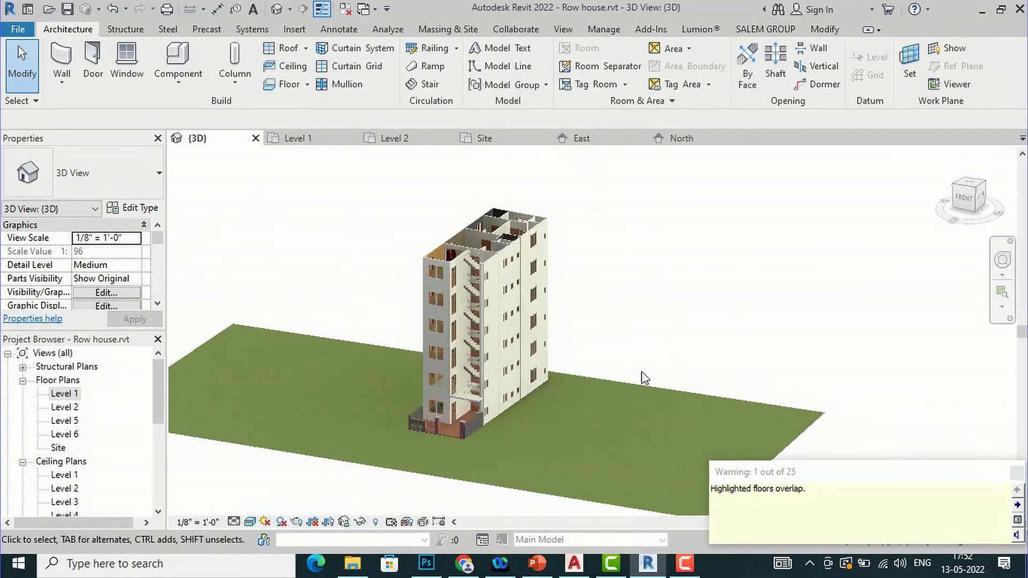
pyautogui.scroll(-1, 649, 405)
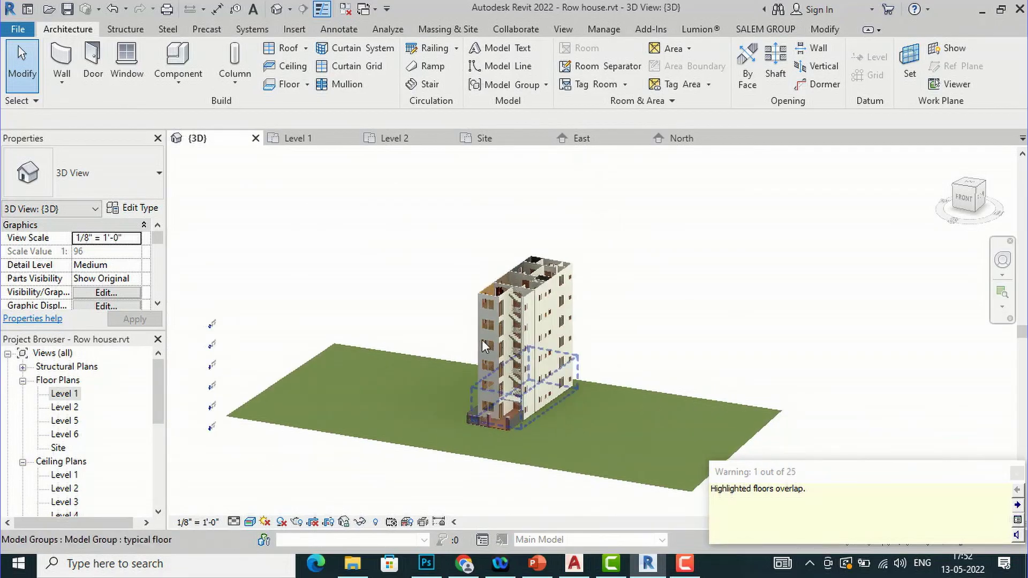
pyautogui.scroll(3, 485, 482)
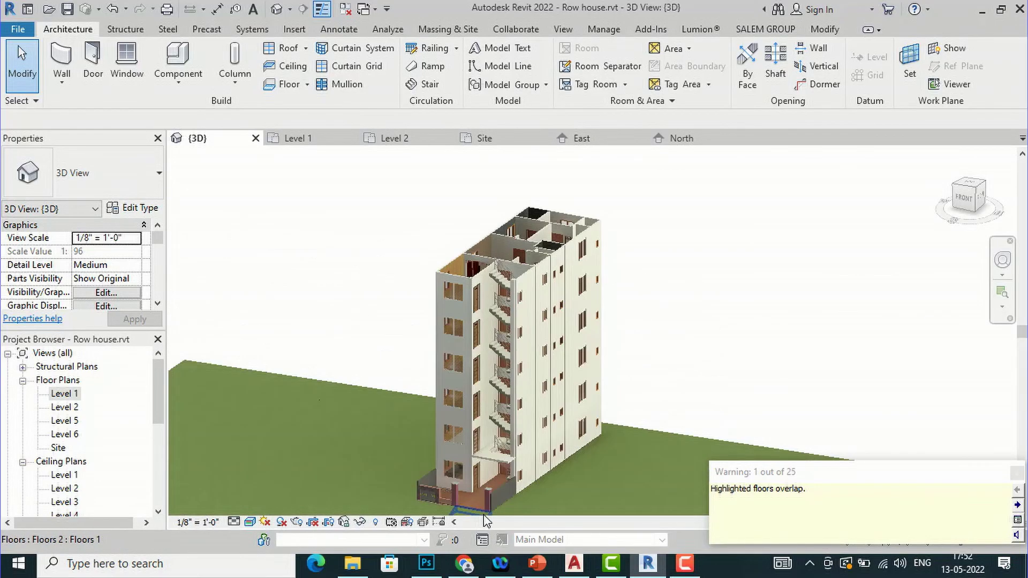